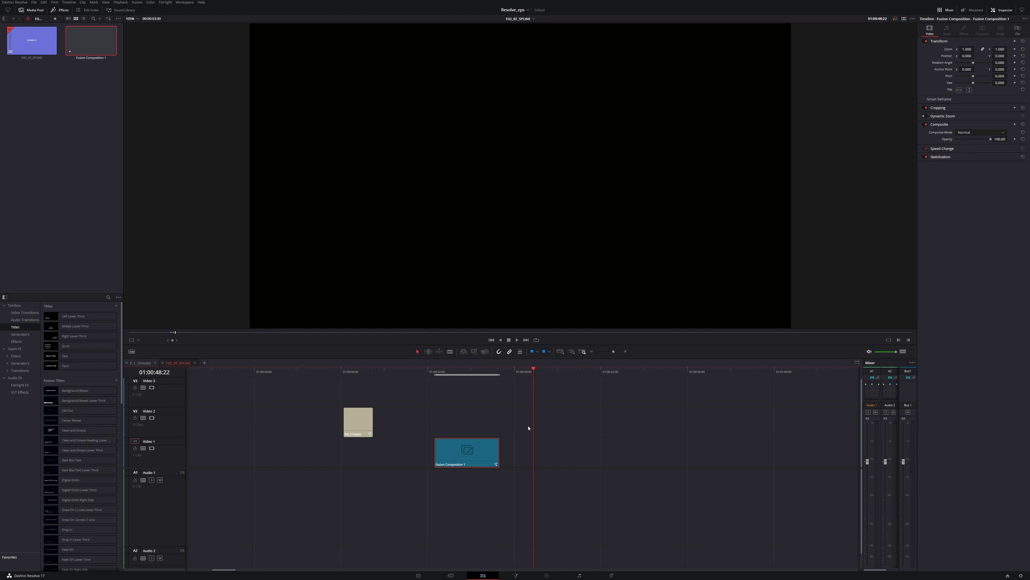
- Loop-play the title and lengthen the Fusion Composition 1 clip's end on the timeline
click(446, 368)
key(space)
drag(499, 455, 605, 455)
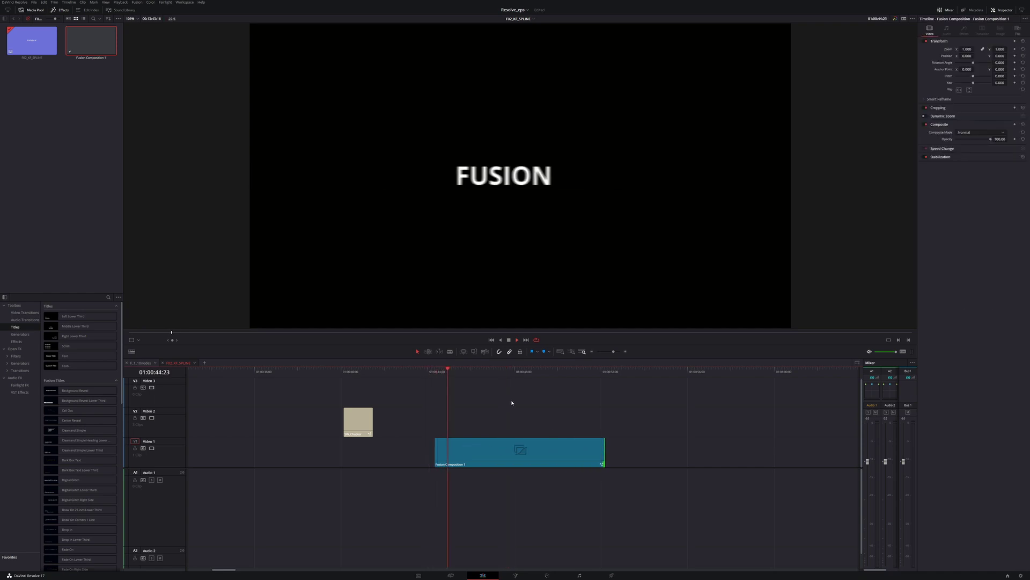
click(559, 370)
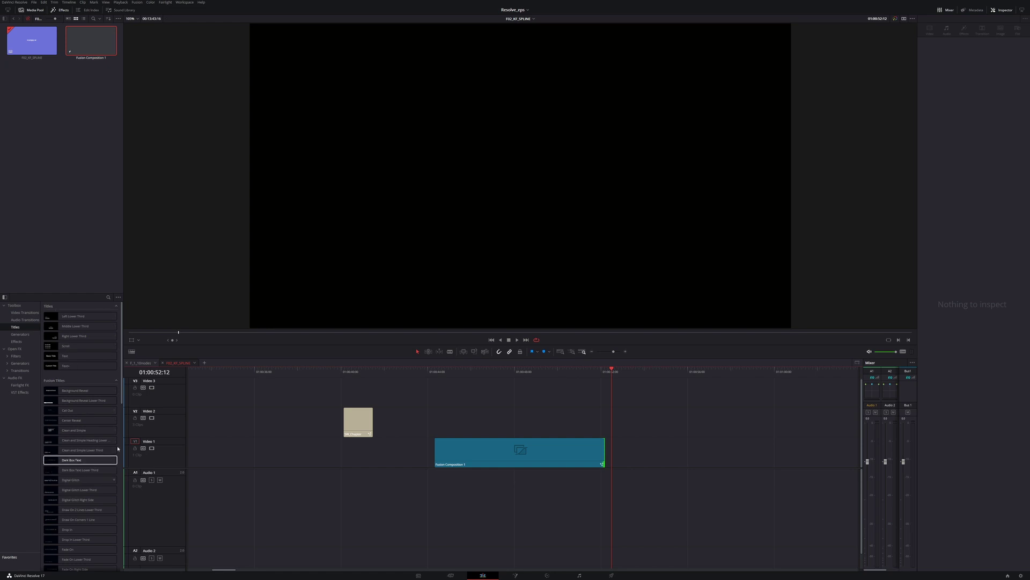
- Open Fusion Composition 1 from the Media Pool on the Fusion page and box-select all its nodes
click(81, 400)
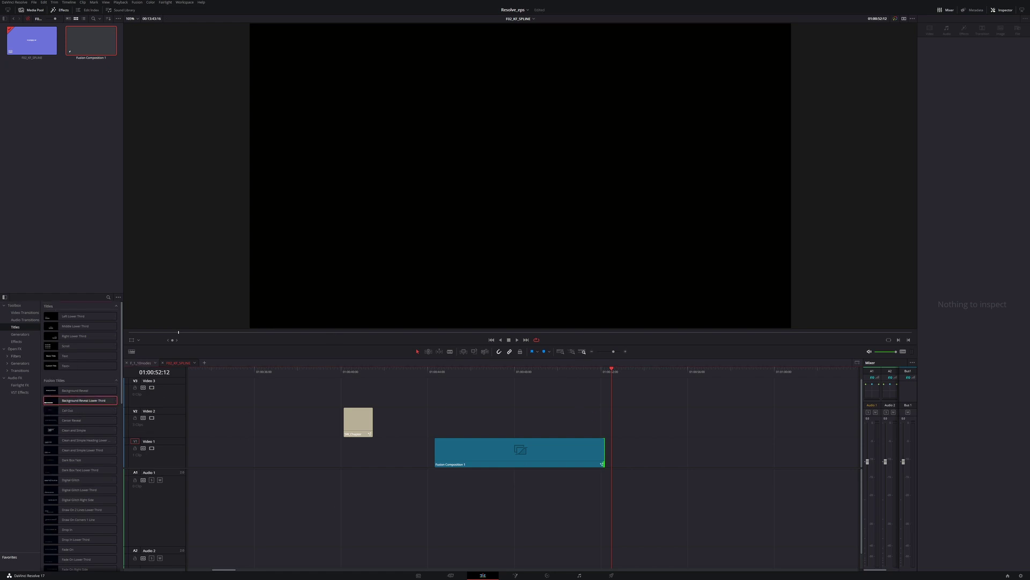
click(272, 423)
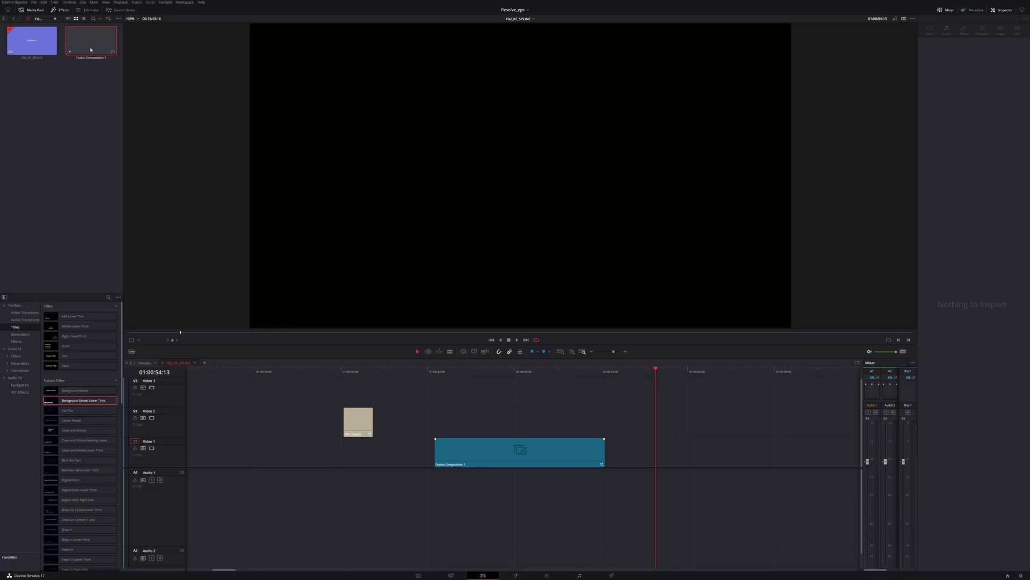
click(90, 42)
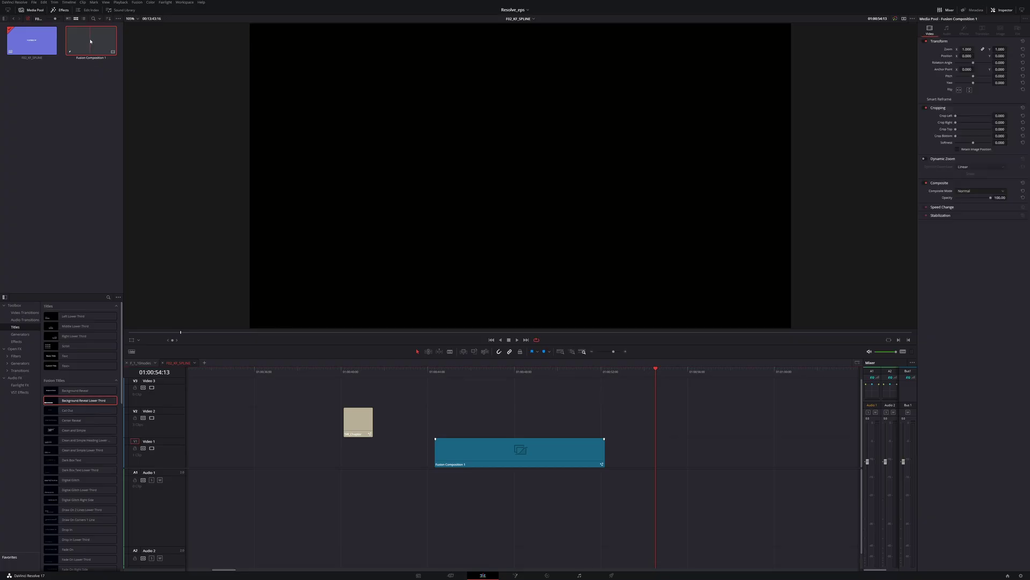
double_click(90, 42)
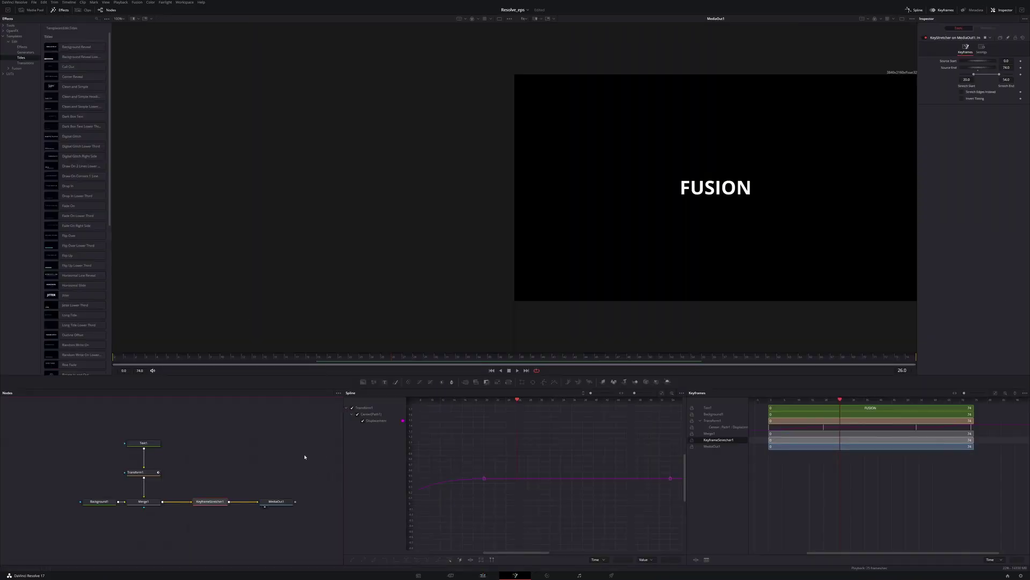
drag(315, 417, 70, 527)
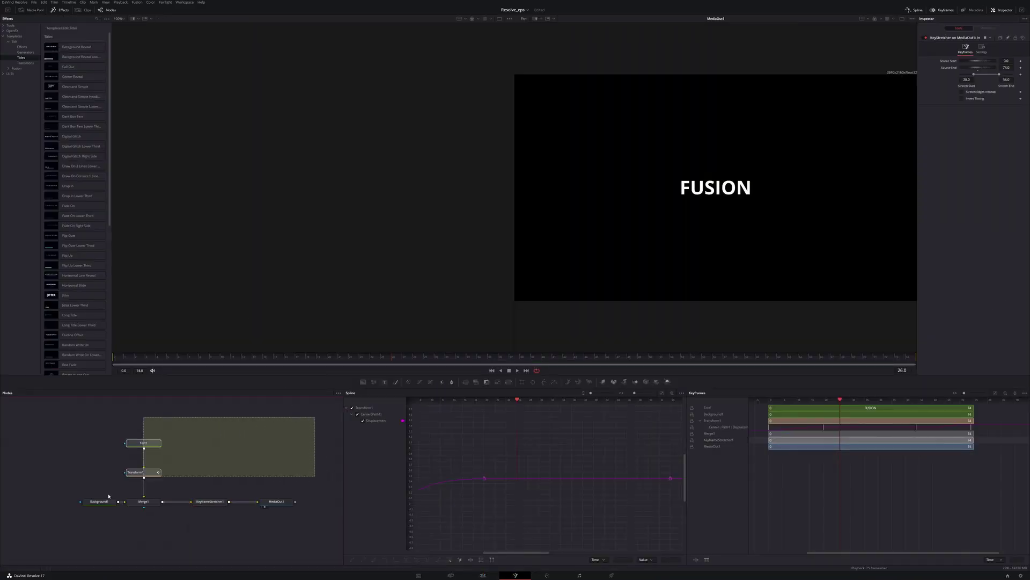
drag(312, 403, 53, 545)
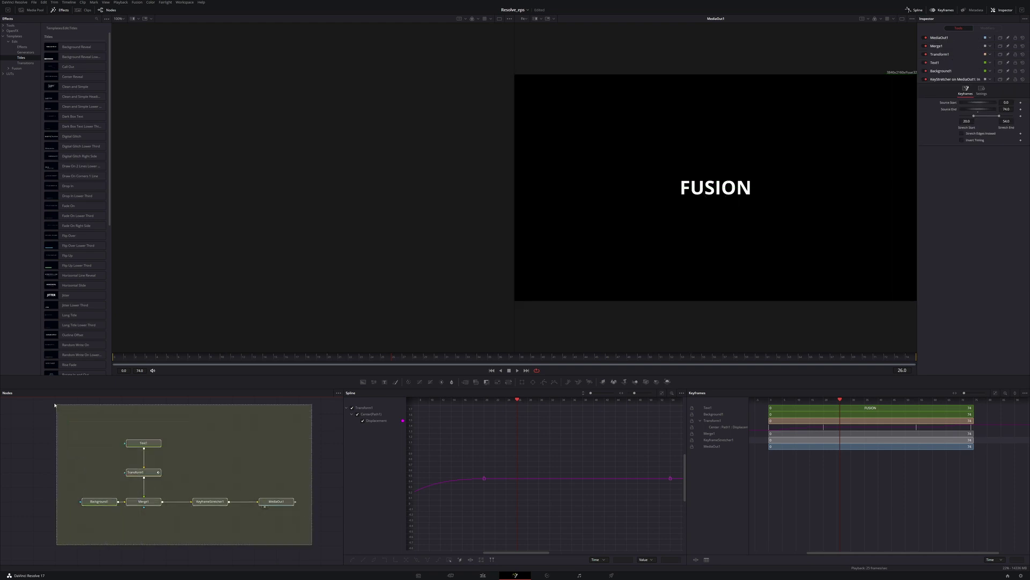
- Turn the selected nodes into a new macro with Macro > Create Macro
right_click(102, 502)
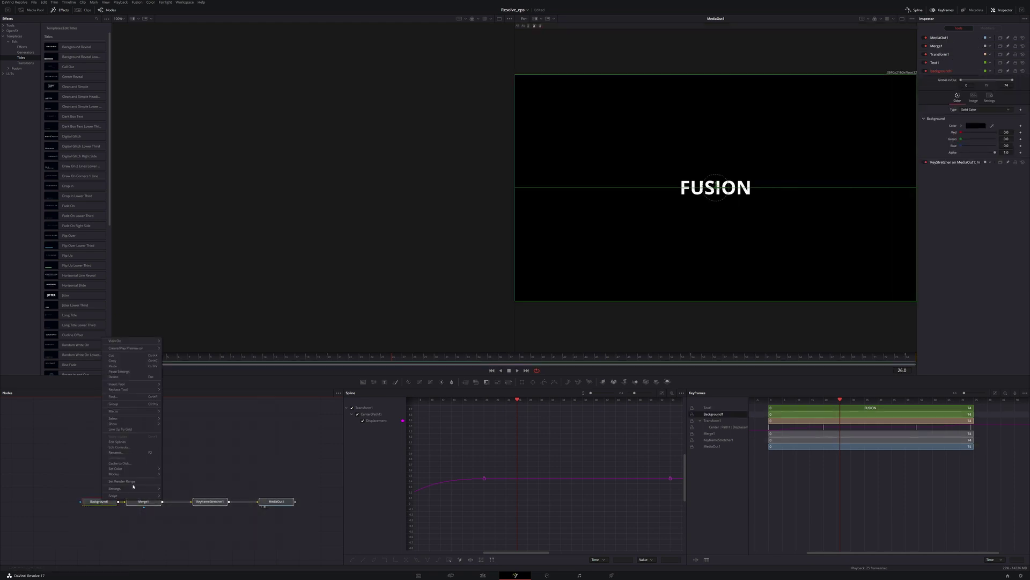
mouse_move(142, 414)
click(181, 412)
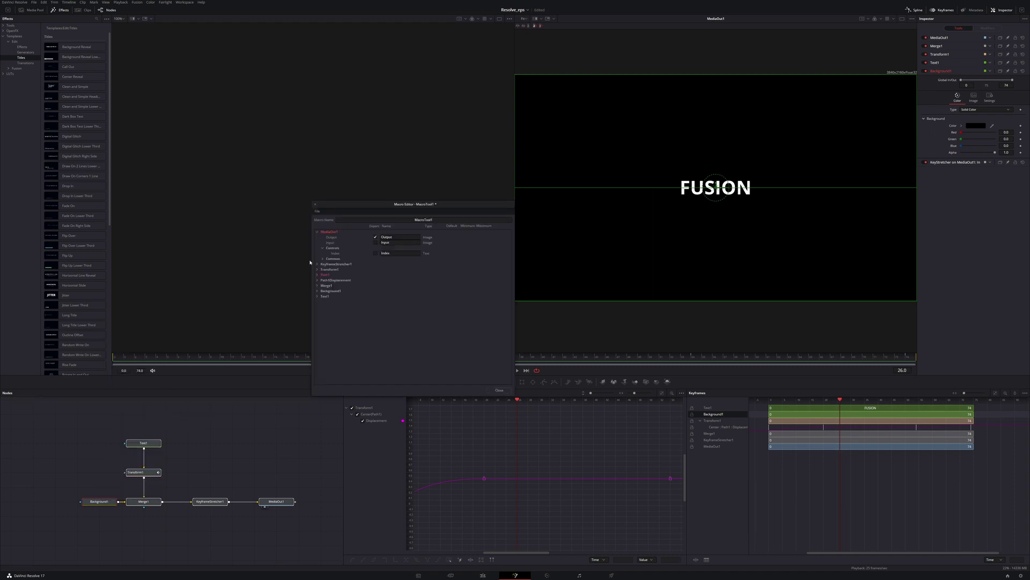
- Name the macro Custom TITLE
click(504, 219)
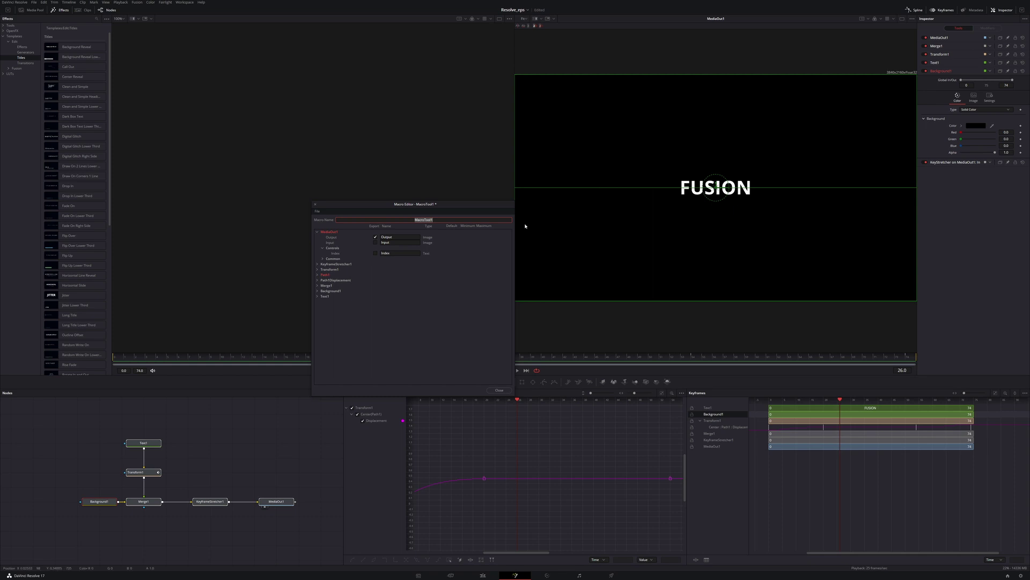
text(Custom T)
text(ITLE)
key(Return)
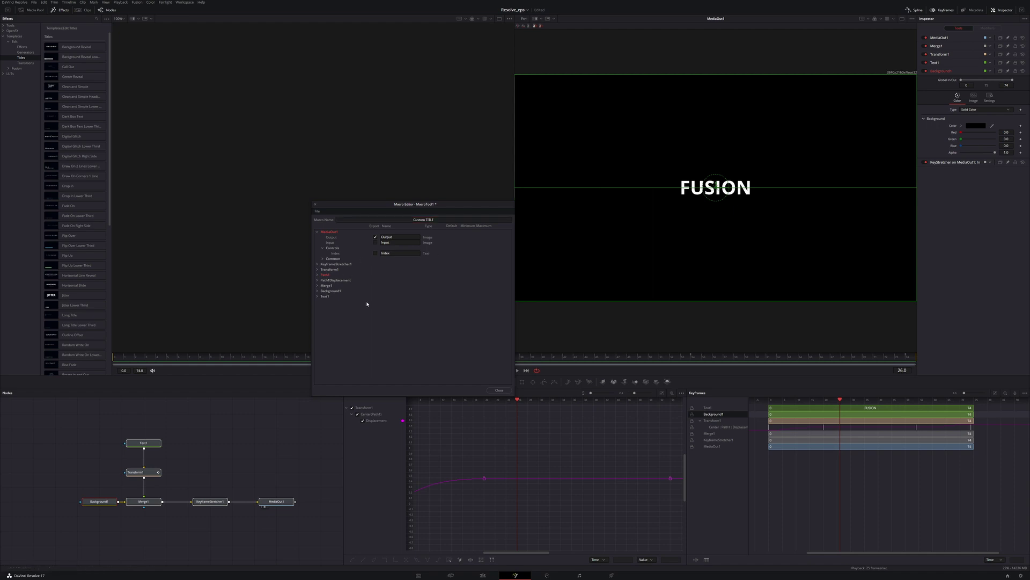
- Expose Text1's Styled Text input renamed Titulok, plus the Green1Clone input
click(317, 296)
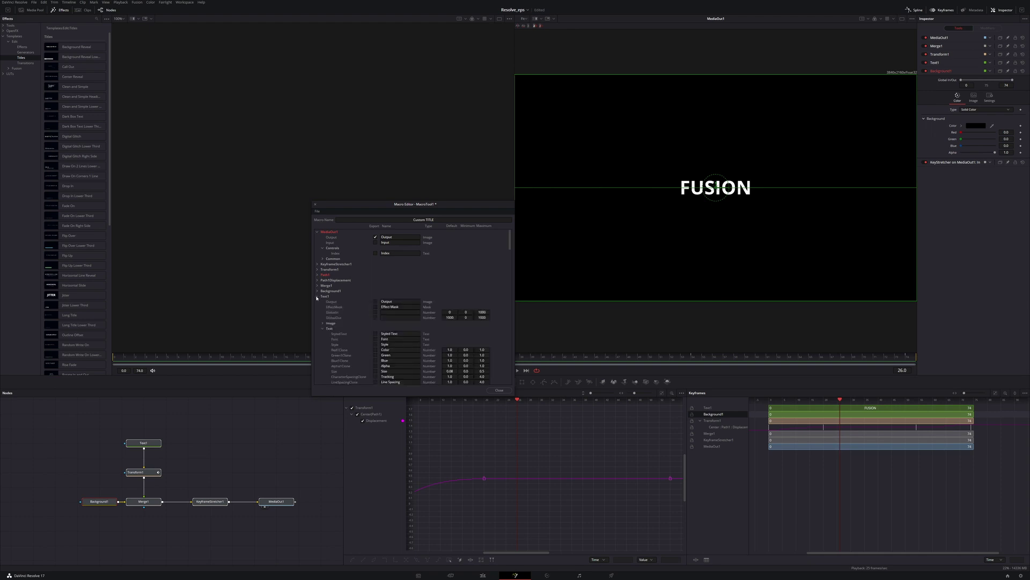
scroll(343, 301, down, 2)
scroll(327, 273, down, 2)
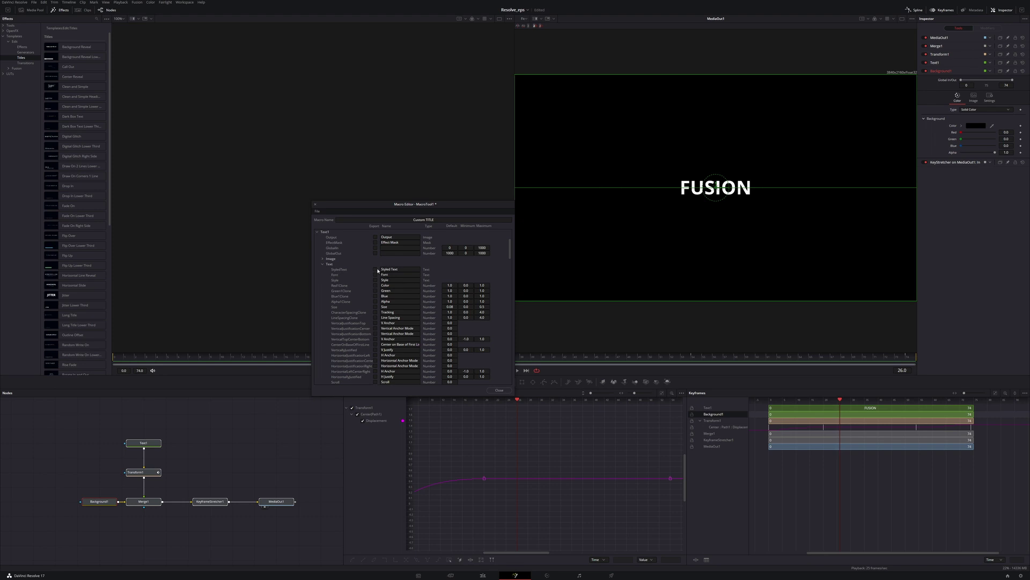
click(408, 270)
text(Titulok)
key(Return)
click(376, 291)
scroll(403, 334, down, 3)
scroll(405, 335, down, 3)
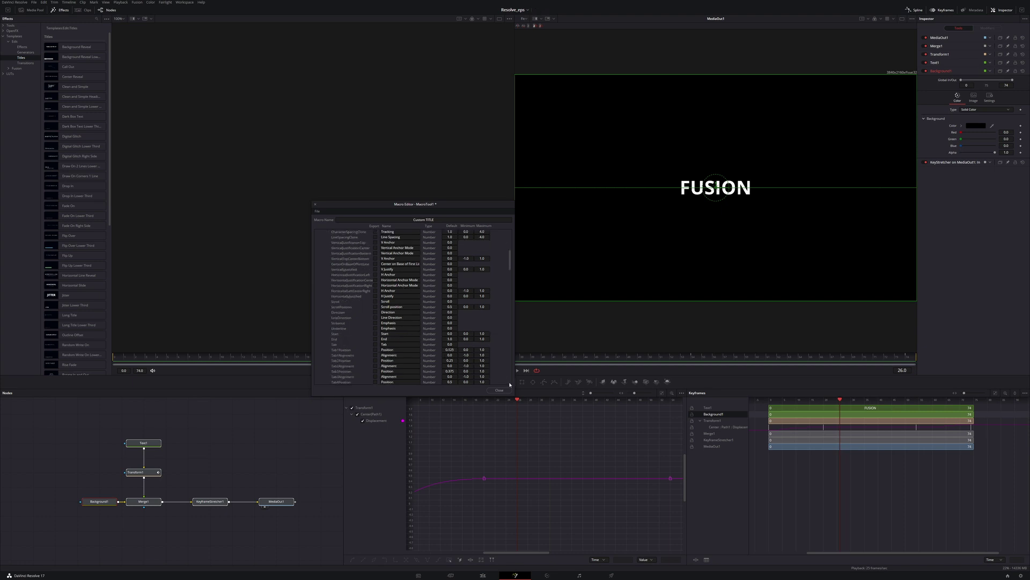
click(319, 210)
- Save the macro as Custom TITLE_save.setting in the ASSETS folder on drive E:
click(341, 231)
text(_save)
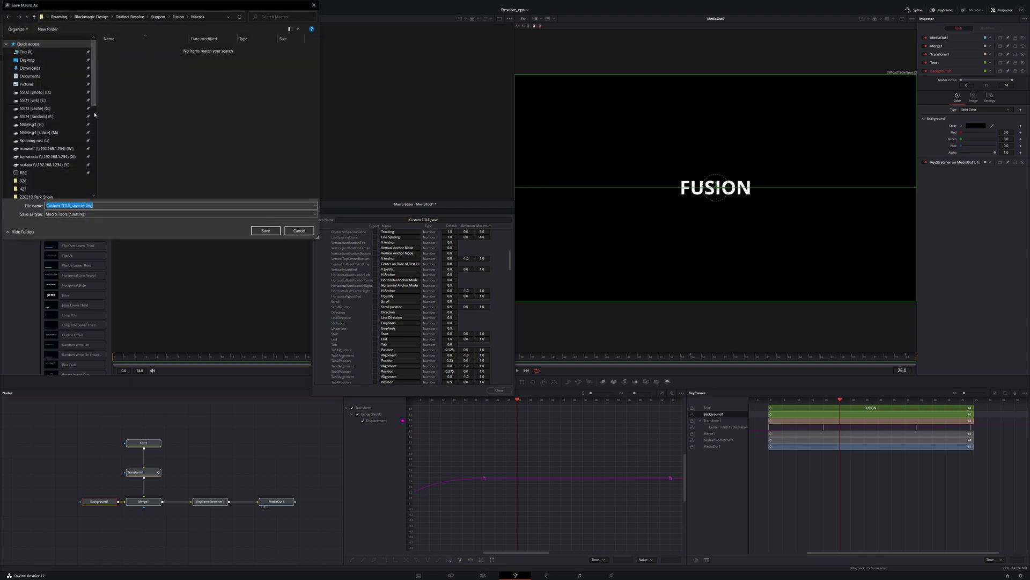
click(33, 100)
drag(68, 205, 79, 206)
key(BackSpace)
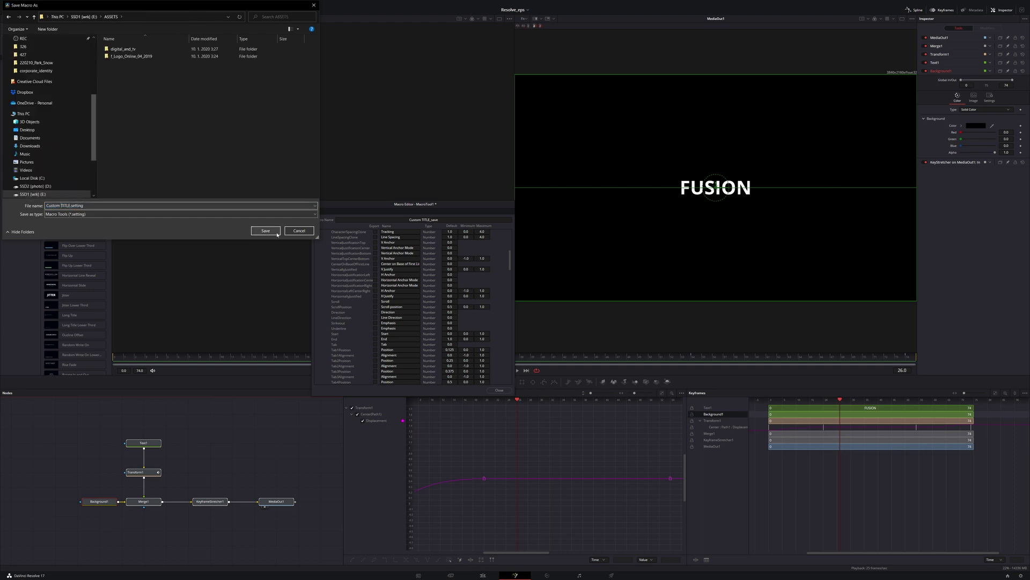
text(_save)
click(263, 233)
click(317, 211)
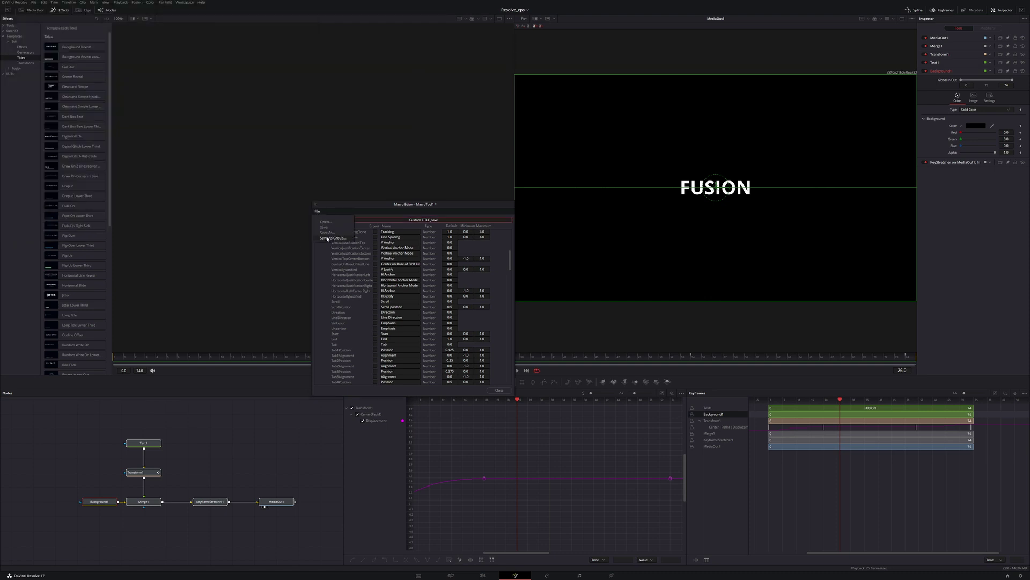
- Save the macro as a group, naming it Custom TITLE_group
click(332, 238)
click(75, 205)
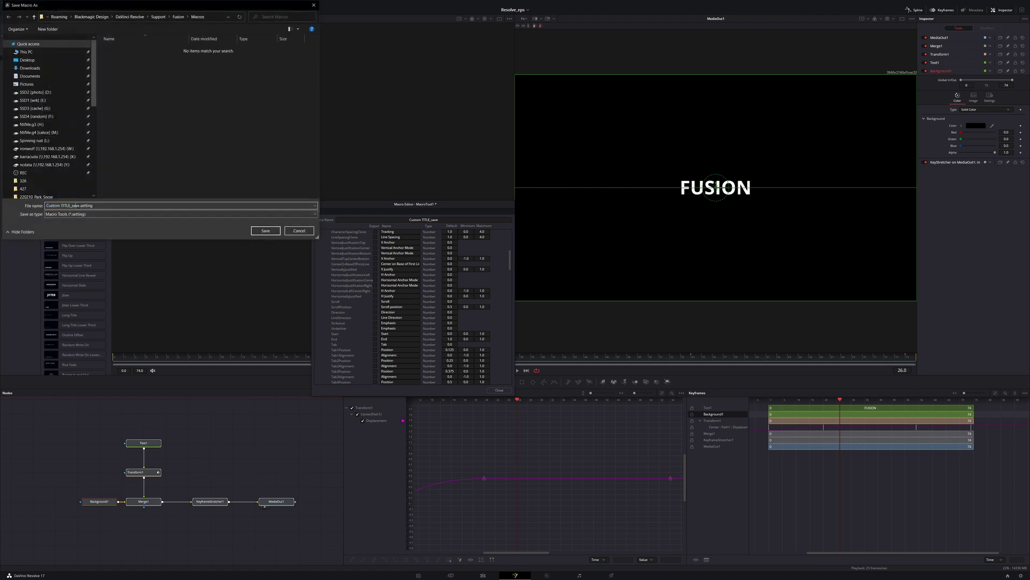
text(group)
key(Return)
click(317, 211)
click(333, 238)
click(72, 206)
- Save the group macro file and select both Custom TITLE .setting files in File Explorer
click(266, 231)
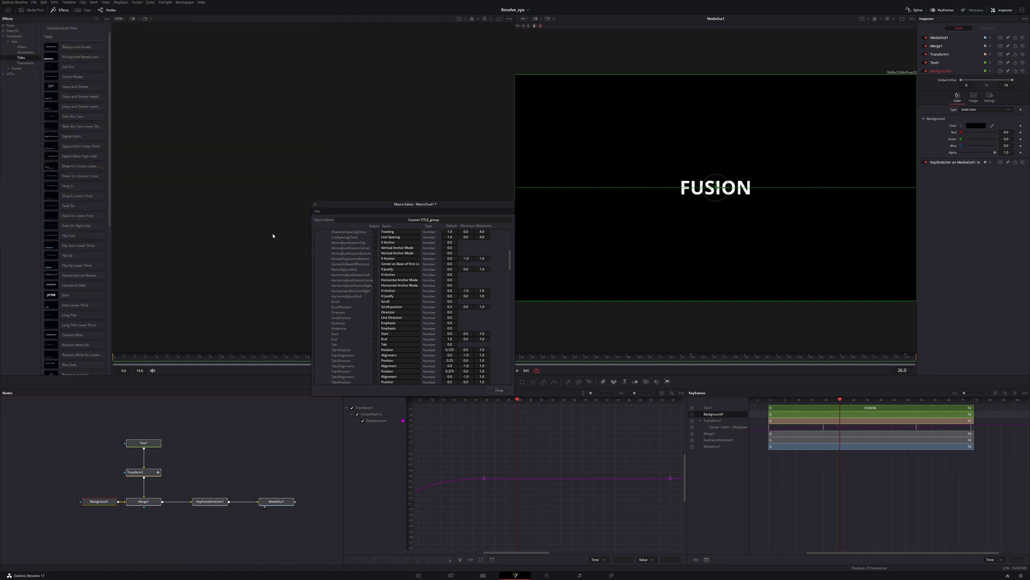
key(alt+Tab)
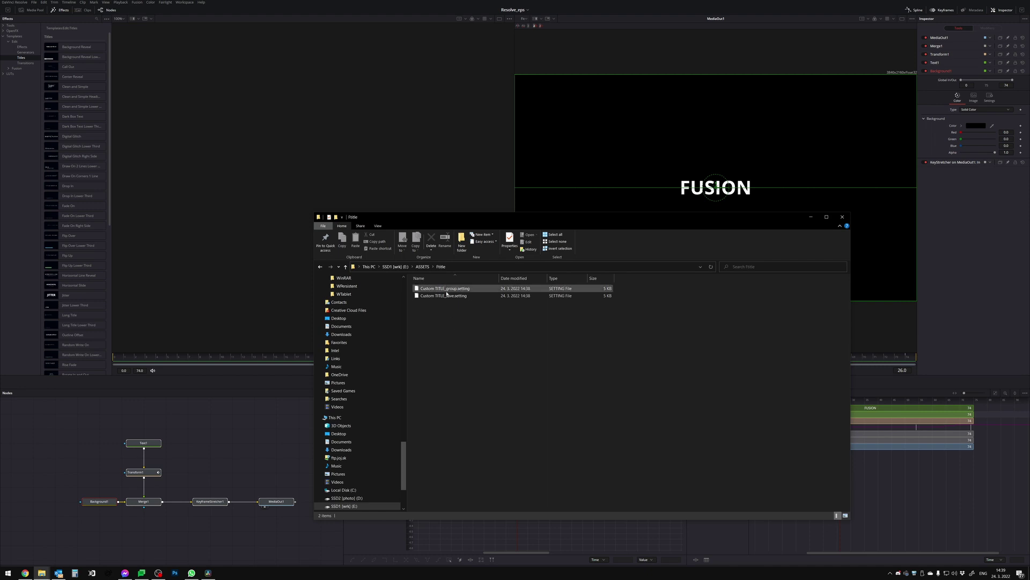
drag(449, 307, 413, 289)
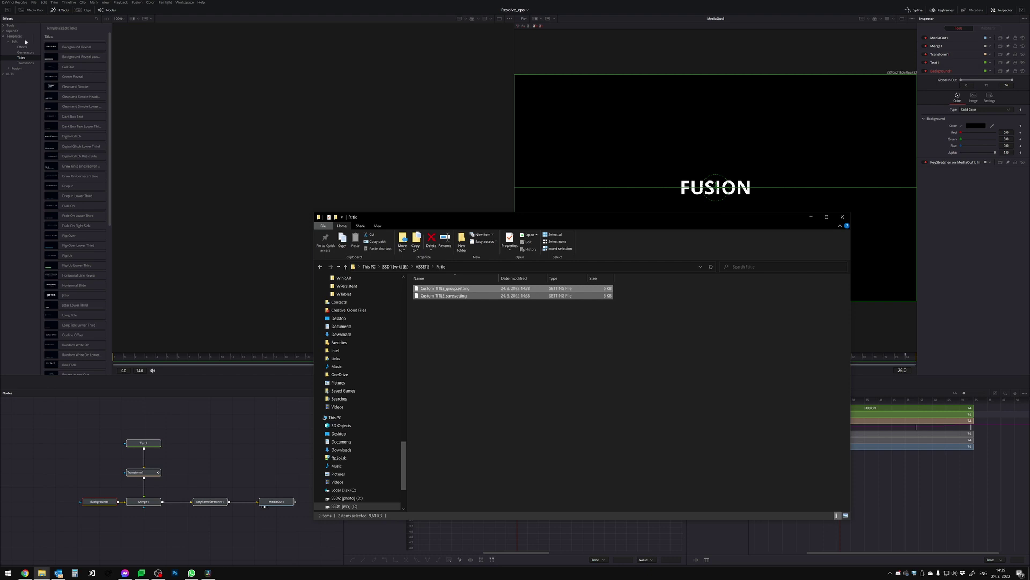
click(63, 12)
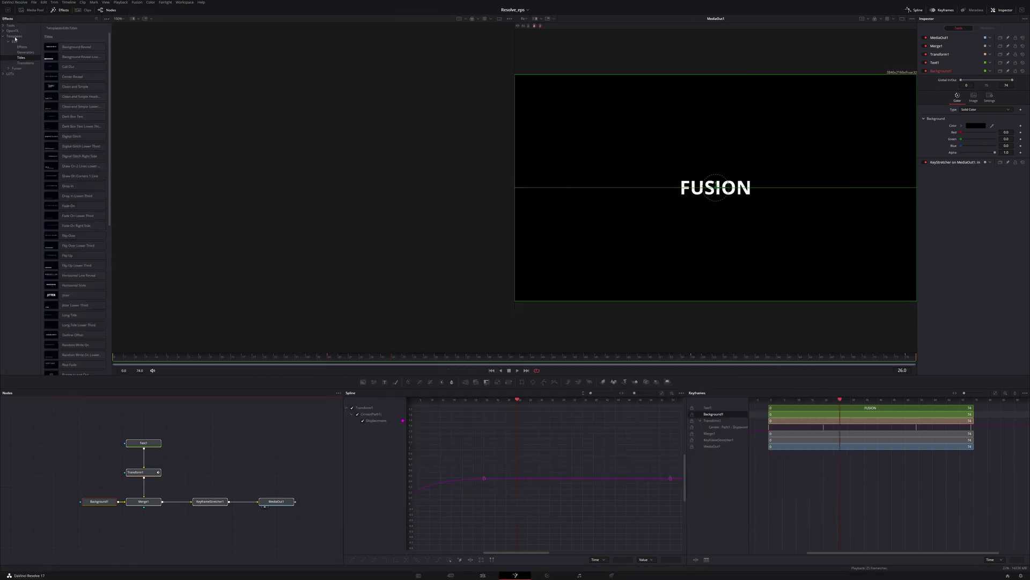
- Show the Templates > Edit > Titles list in Resolve's Effects Library
click(12, 68)
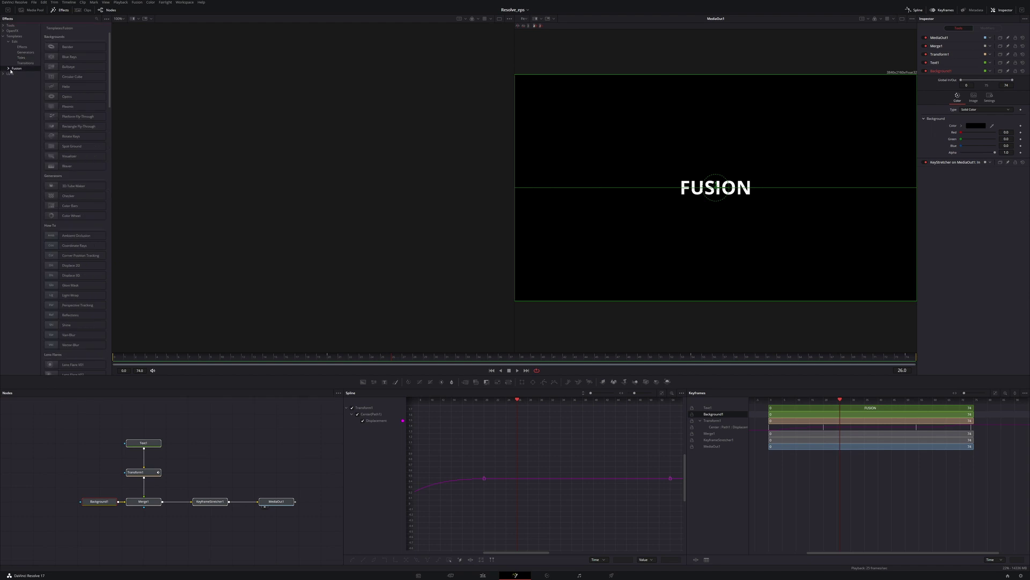
click(13, 42)
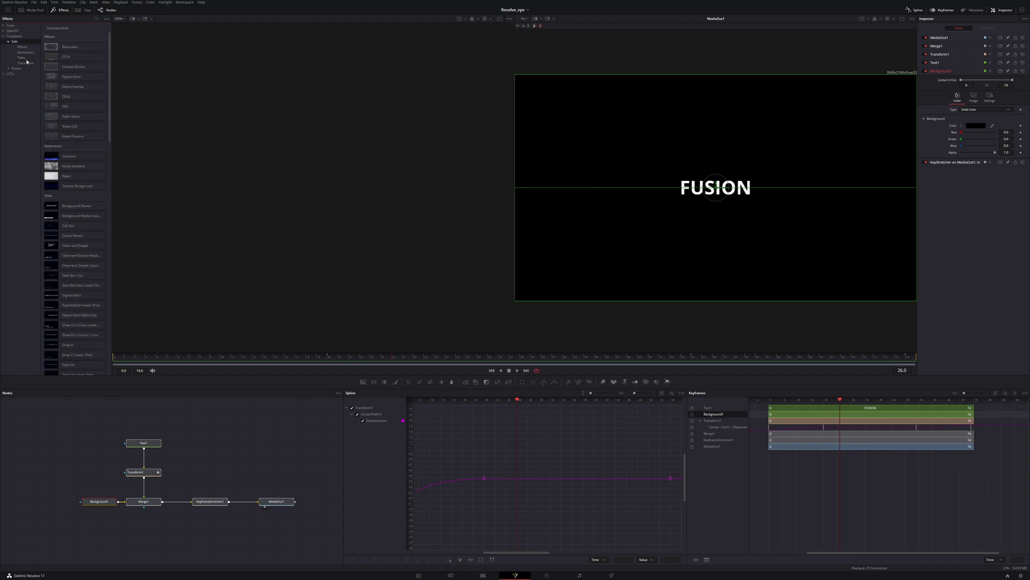
click(21, 57)
- Copy both Custom TITLE .setting files into the Titles templates, then close Explorer
key(alt+Tab)
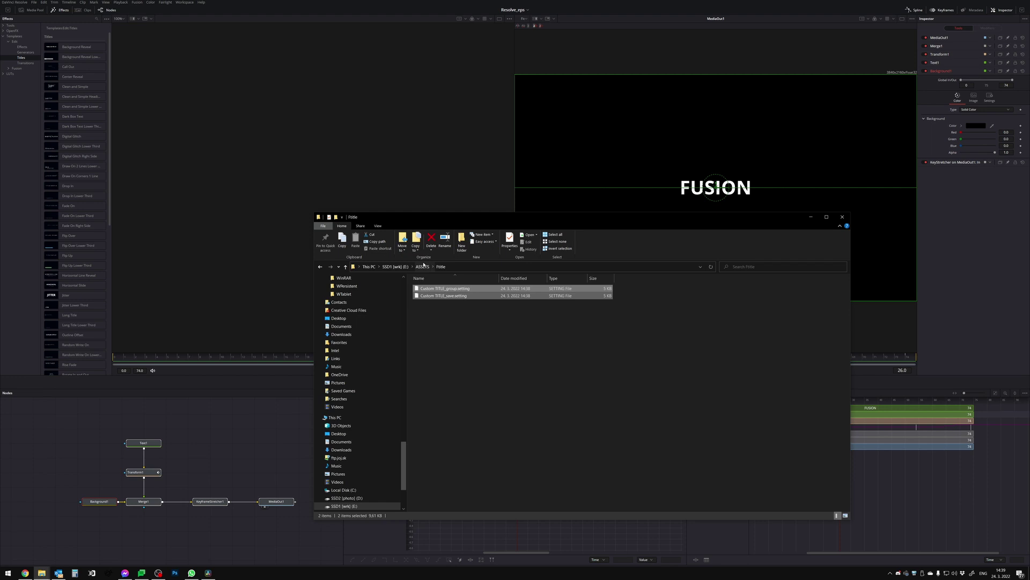
drag(444, 295, 82, 84)
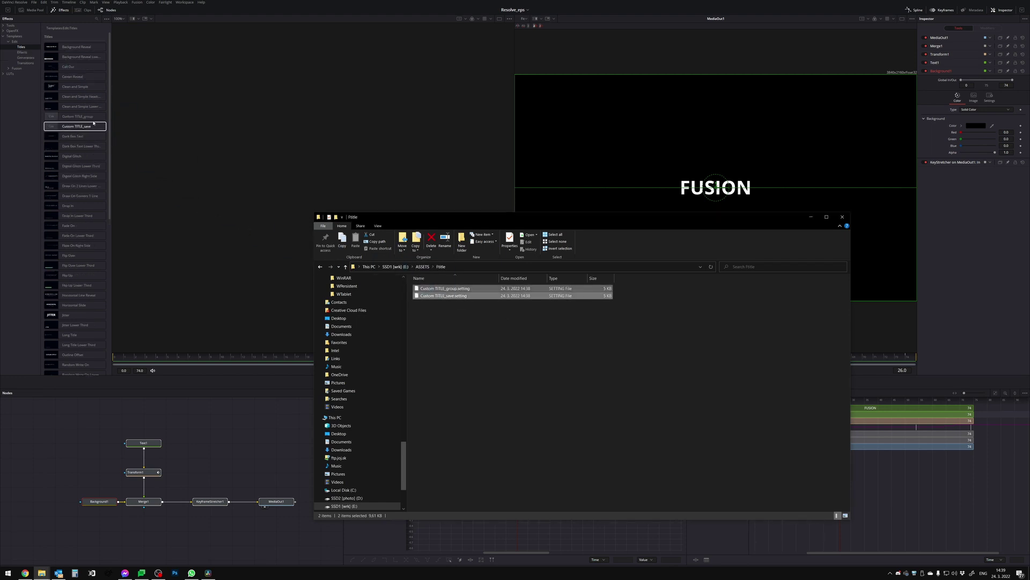
click(474, 555)
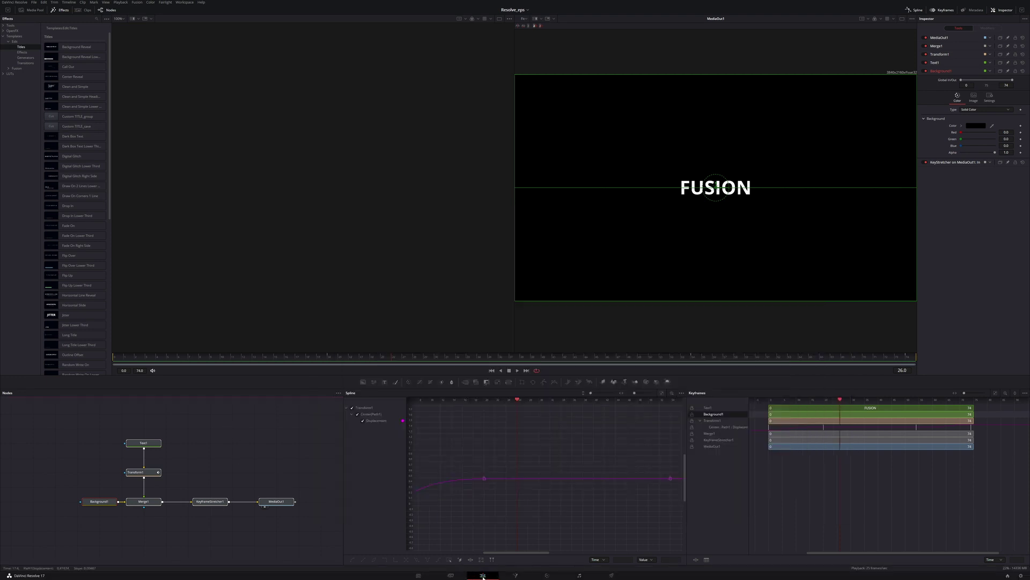
- Delete Fusion Composition 1 and add the custom titles to Video 1 on the Edit page
click(483, 575)
click(220, 457)
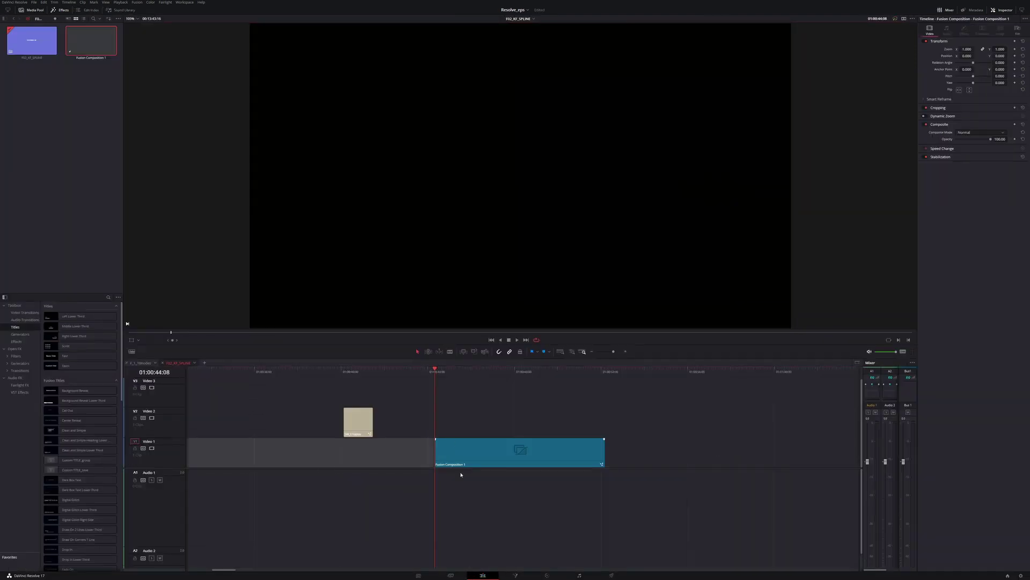
click(472, 460)
key(Delete)
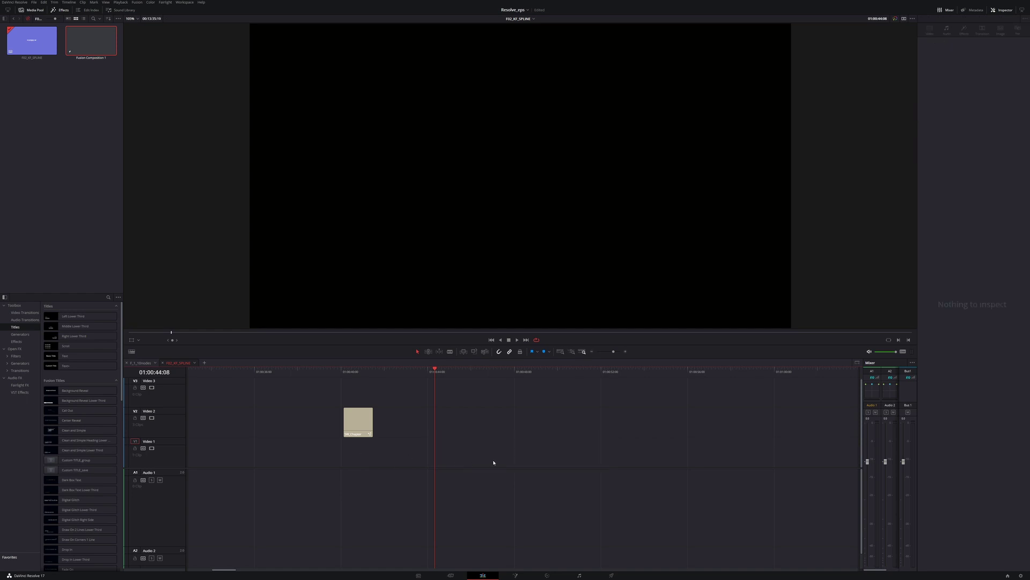
scroll(494, 463, right, 3)
drag(75, 460, 506, 442)
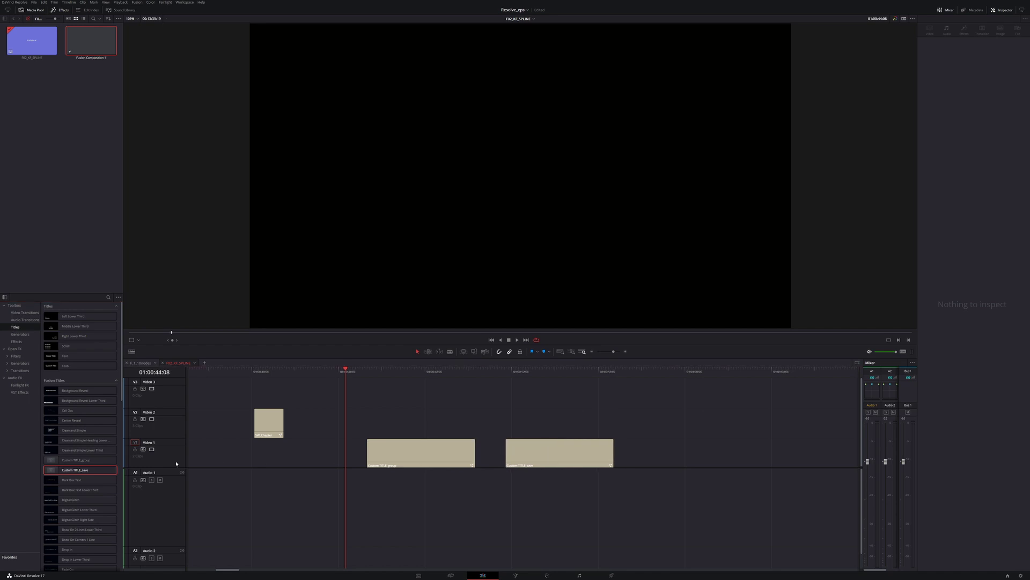
- Lengthen and reposition the Custom TITLE_group and Custom TITLE_save clips while previewing playback
click(367, 376)
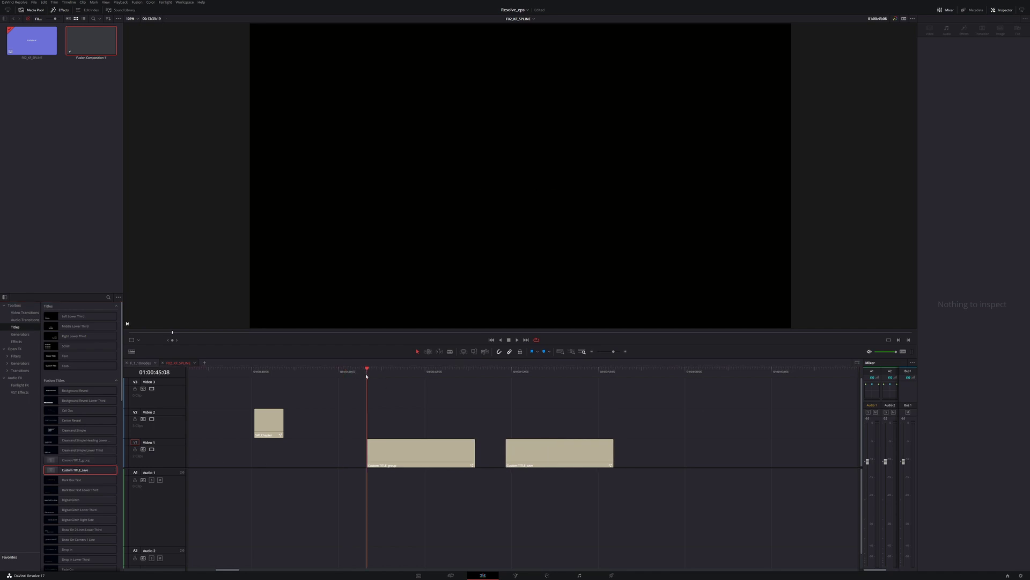
key(space)
drag(558, 453, 734, 453)
drag(415, 375, 456, 375)
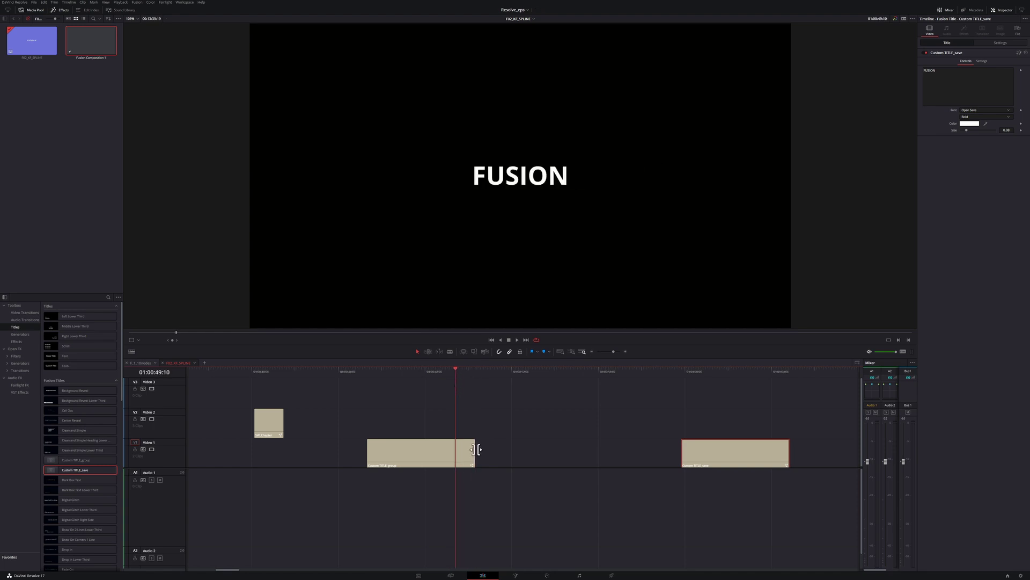
drag(475, 450, 558, 449)
drag(467, 370, 789, 403)
drag(788, 448, 849, 448)
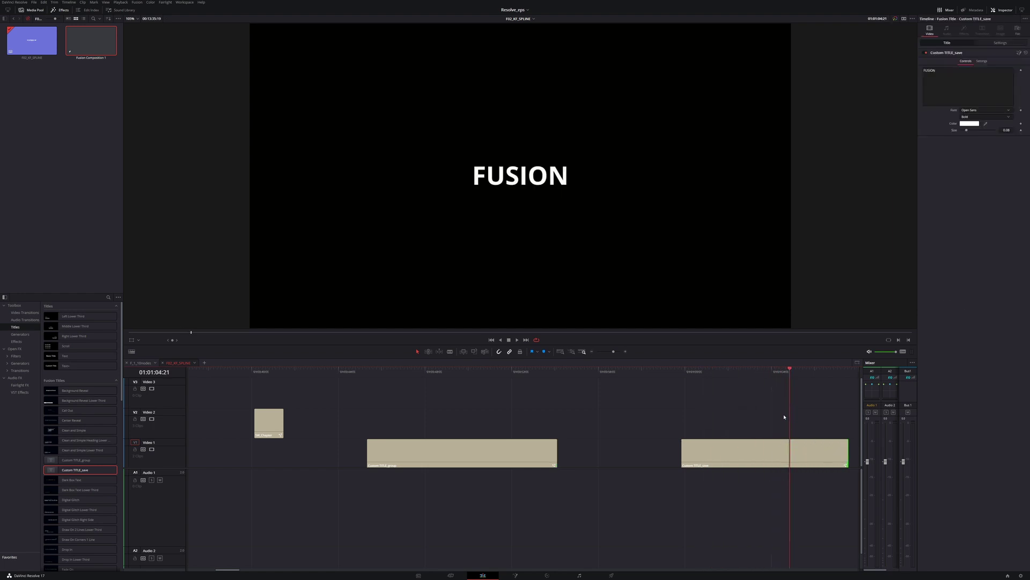
drag(792, 370, 781, 370)
drag(741, 458, 666, 460)
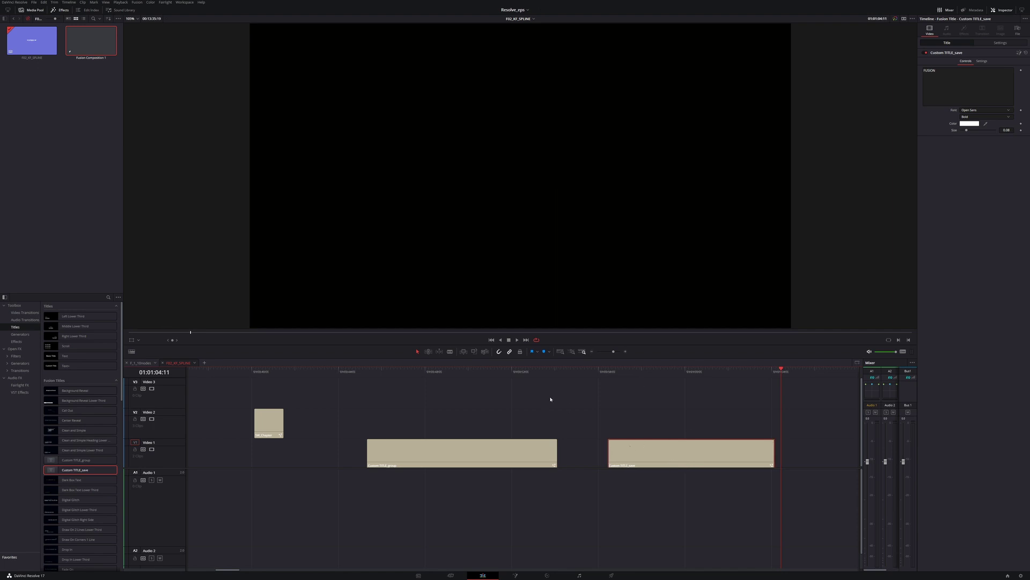
click(673, 373)
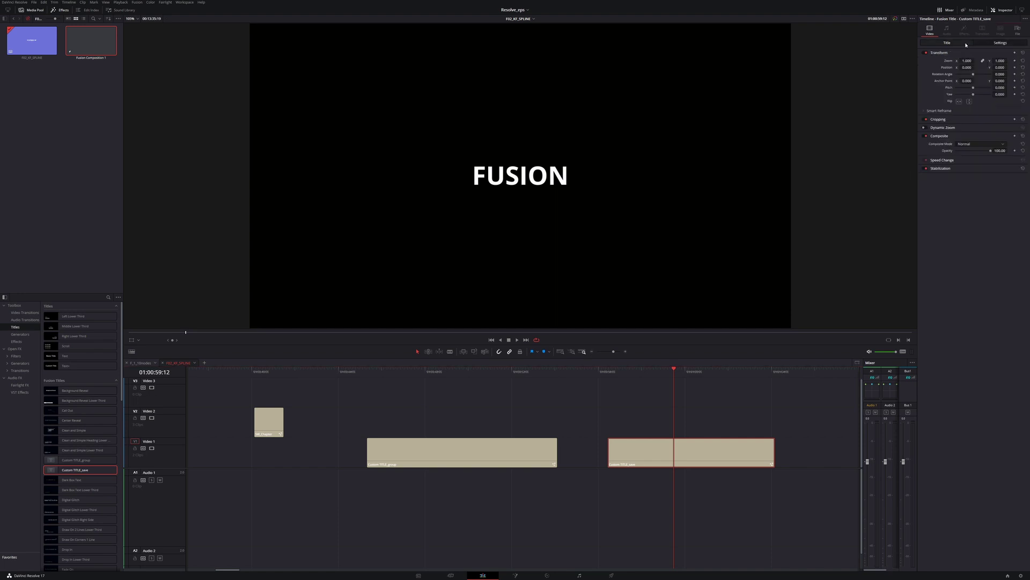
- Change the title text to TEXT in Niagara Engraved at size 0.1772
click(956, 77)
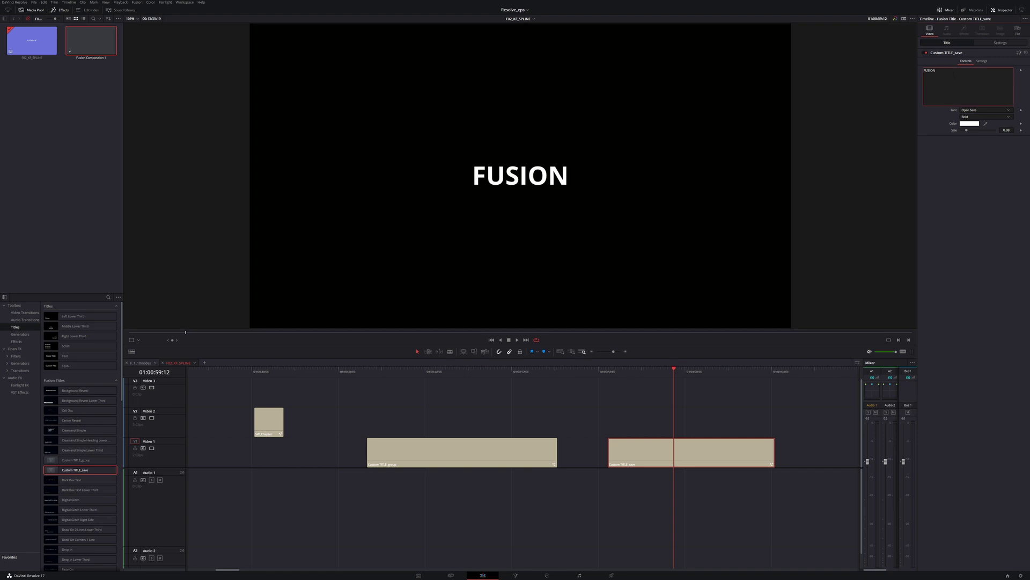
key(ctrl+a)
text(TEXT)
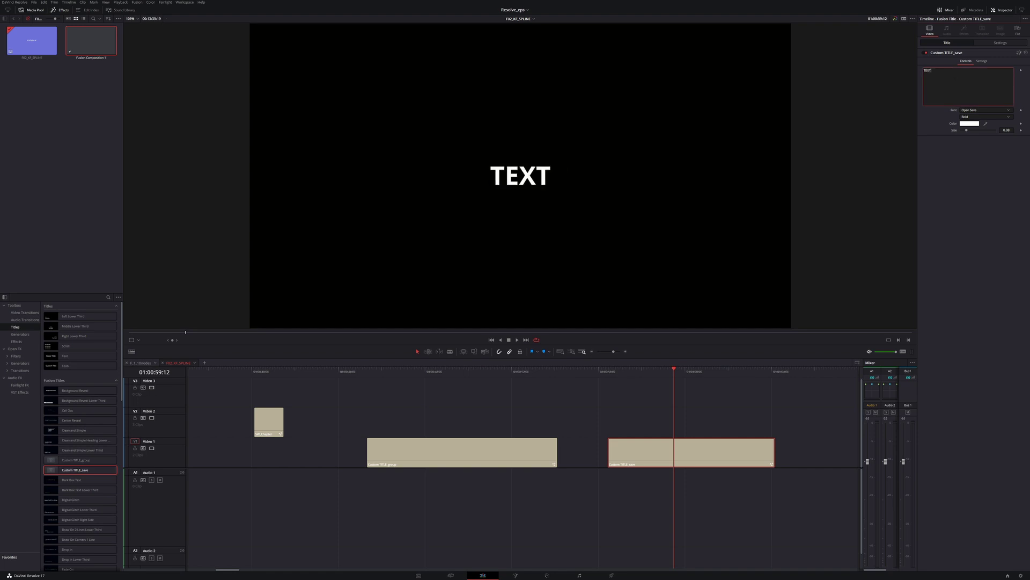
click(973, 188)
drag(967, 130, 974, 130)
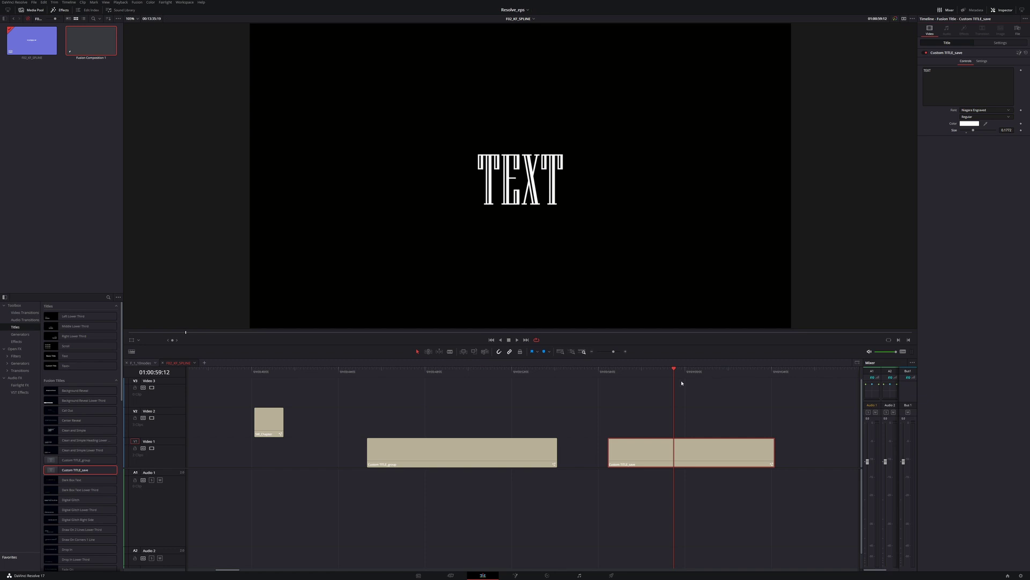
- Check the CustomTITLE_save node's text settings on the Fusion page, then return to Edit
click(516, 576)
click(96, 432)
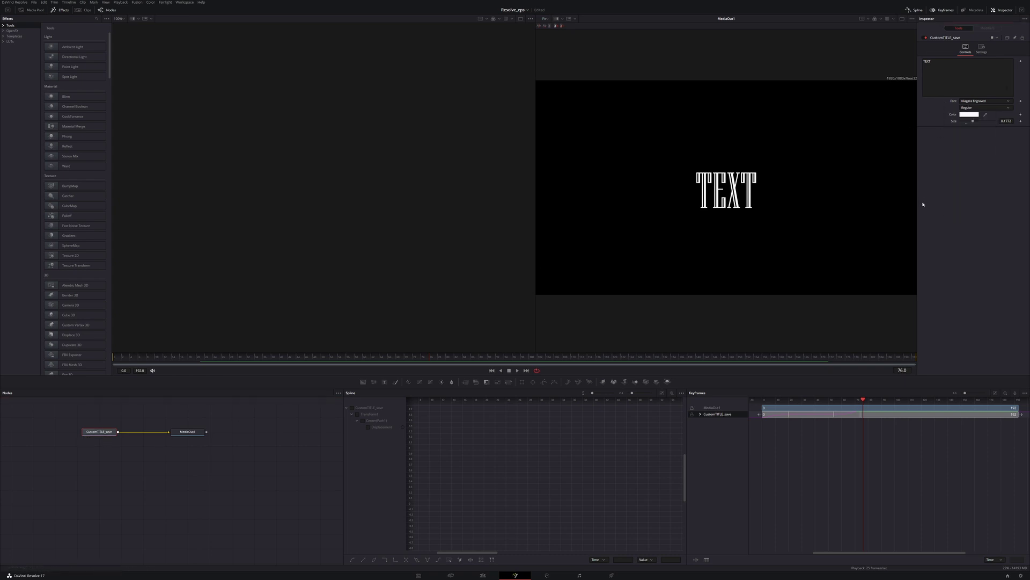
click(489, 577)
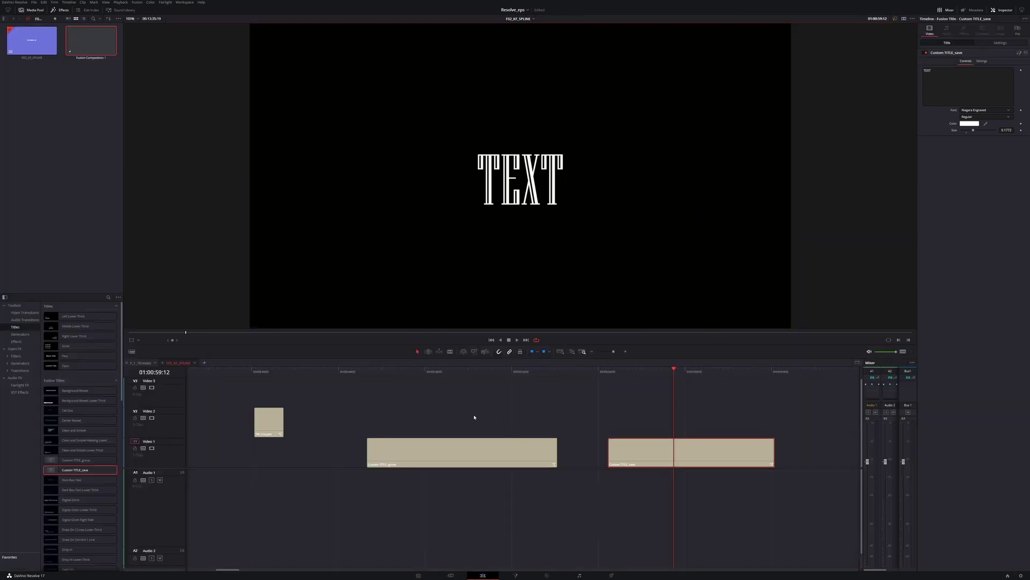
- Open the Custom TITLE_group clip on the Fusion page and show its node's text controls
click(418, 371)
click(436, 448)
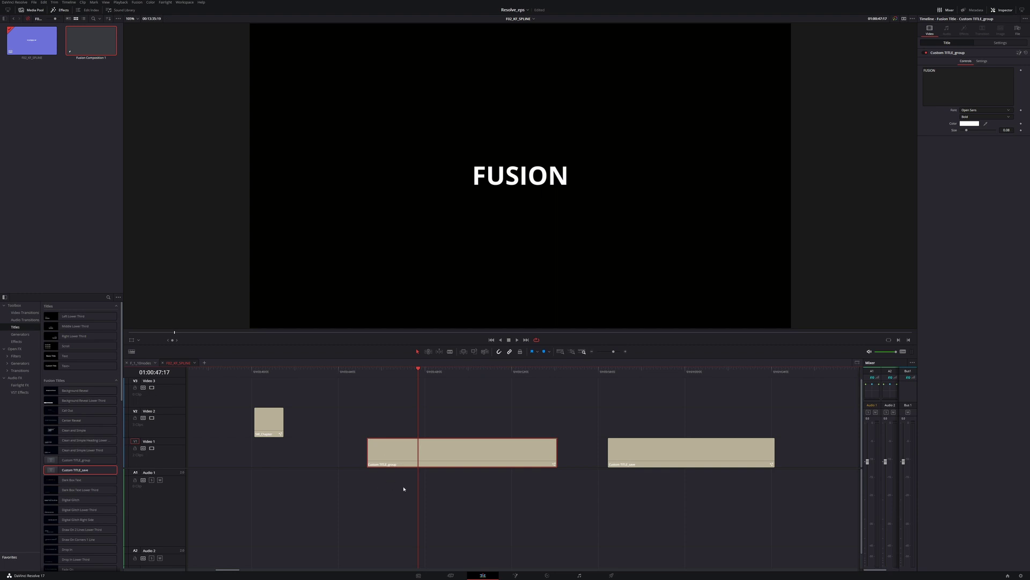
click(517, 574)
click(98, 432)
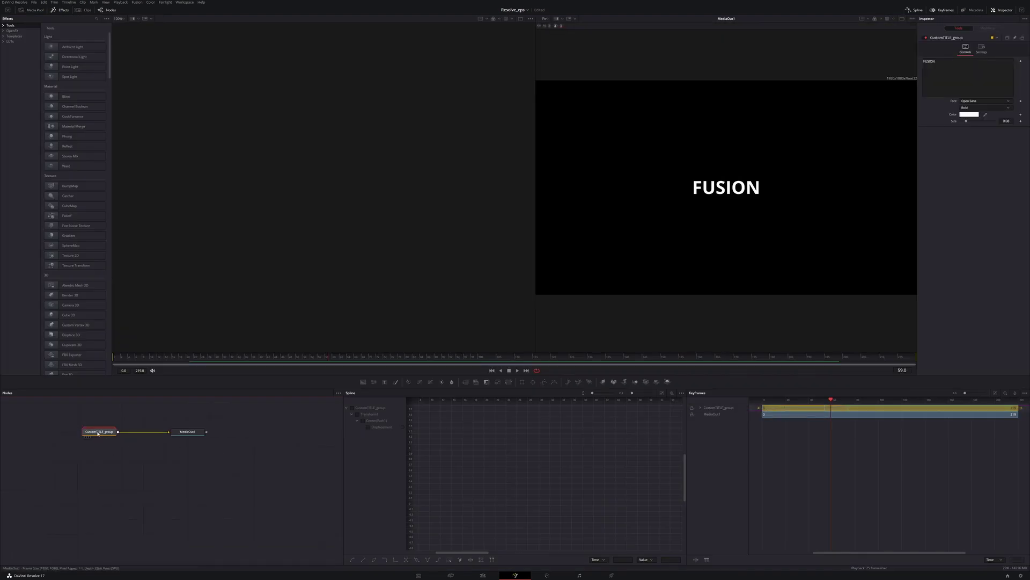
- Expand the CustomTITLE_group node, centre it in the graph, and close the spline editor
right_click(98, 433)
click(115, 438)
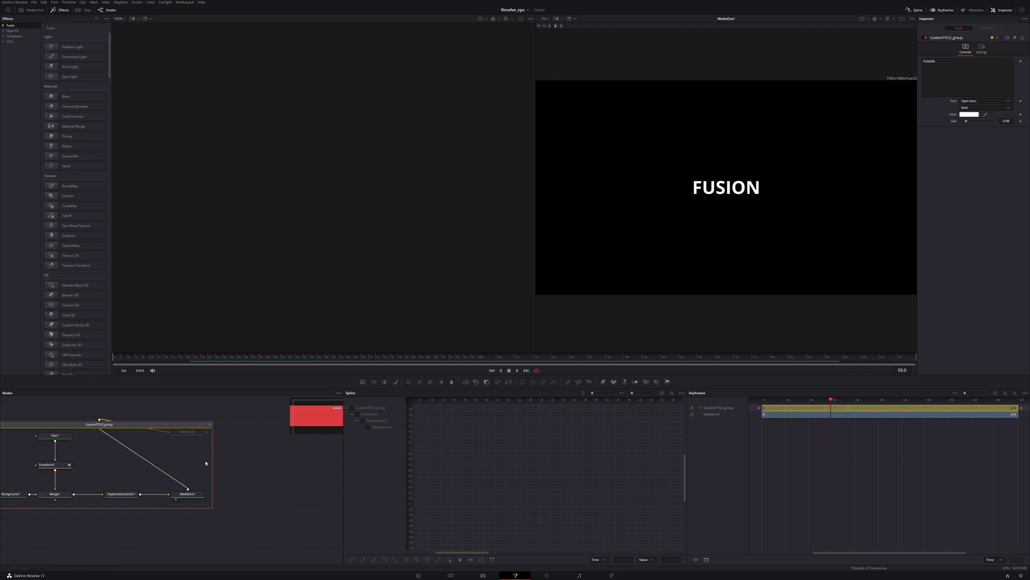
drag(148, 424, 224, 426)
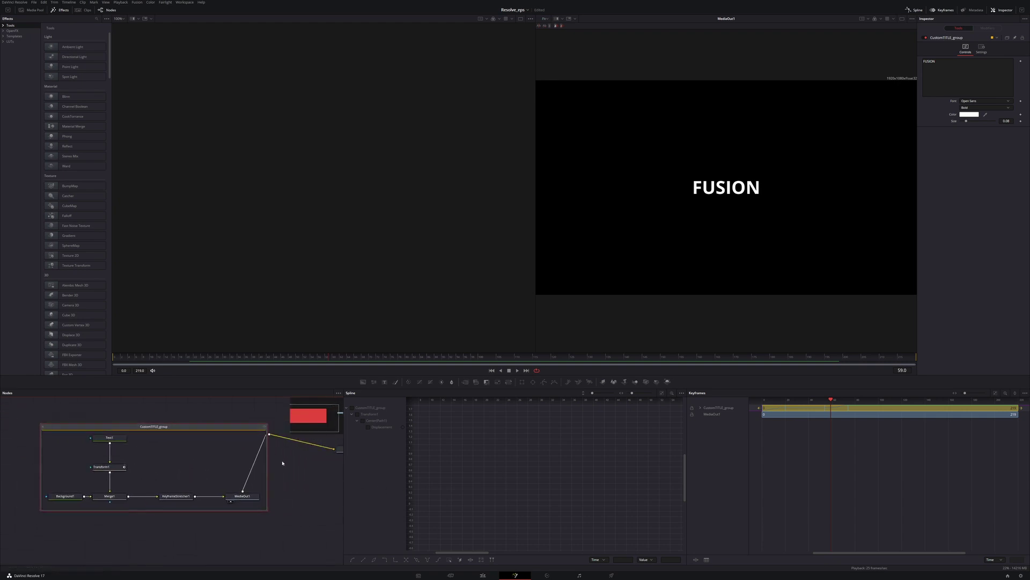
click(917, 10)
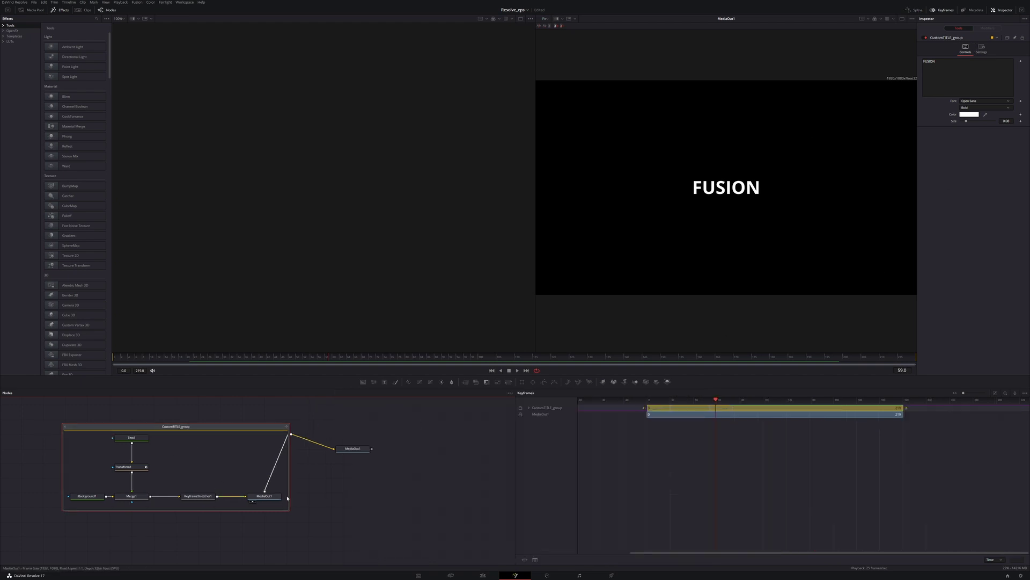
click(485, 575)
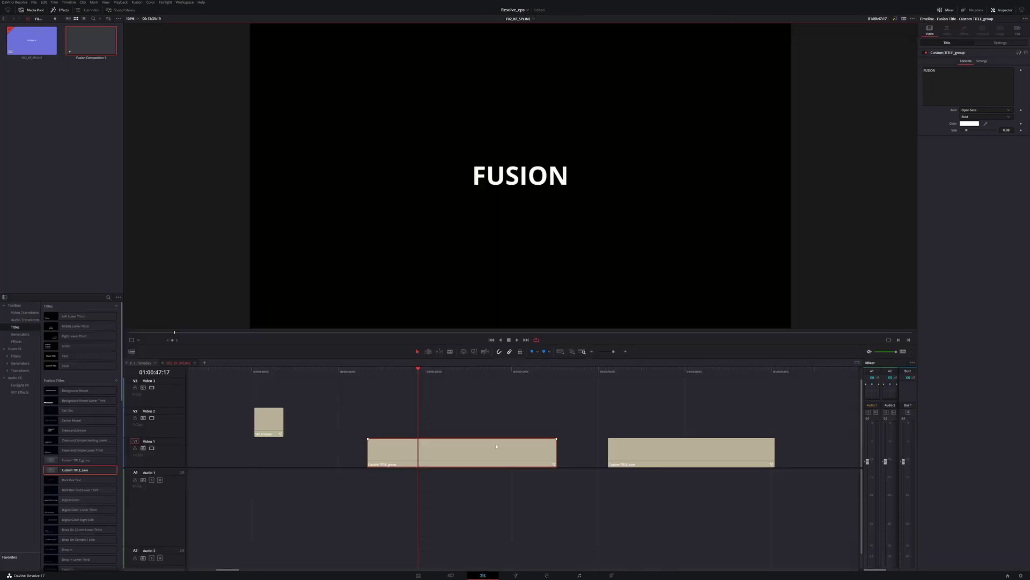
- Append ' DLHSI TITULOK' after FUSION in the Custom TITLE_group title text
drag(403, 372, 459, 373)
click(959, 79)
text(DLHSI TITI)
key(BackSpace)
text(ULOK)
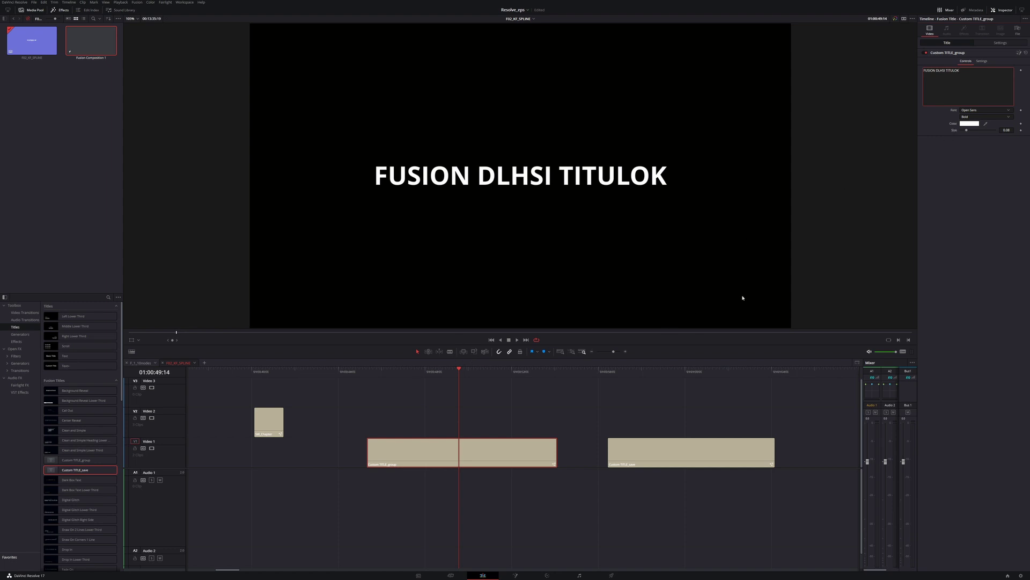
- Rewind the first title, then select the Custom TITLE_save clip with the playhead inside it
drag(460, 372, 368, 374)
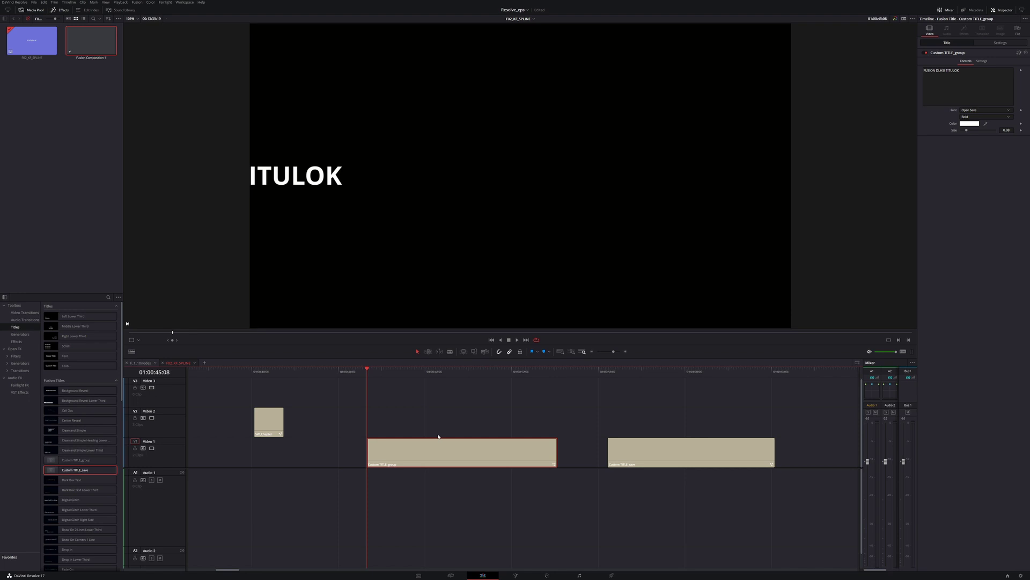
click(428, 398)
click(617, 445)
drag(630, 376, 653, 377)
- Copy the first title's text into the Custom TITLE_save title and rewind to its start
key(ctrl+z)
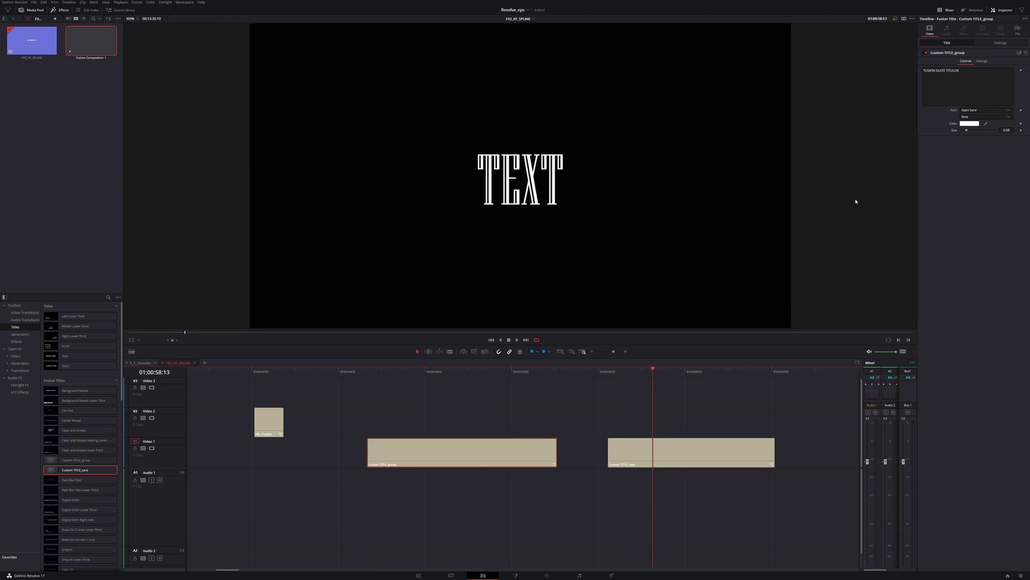
key(ctrl+shift+z)
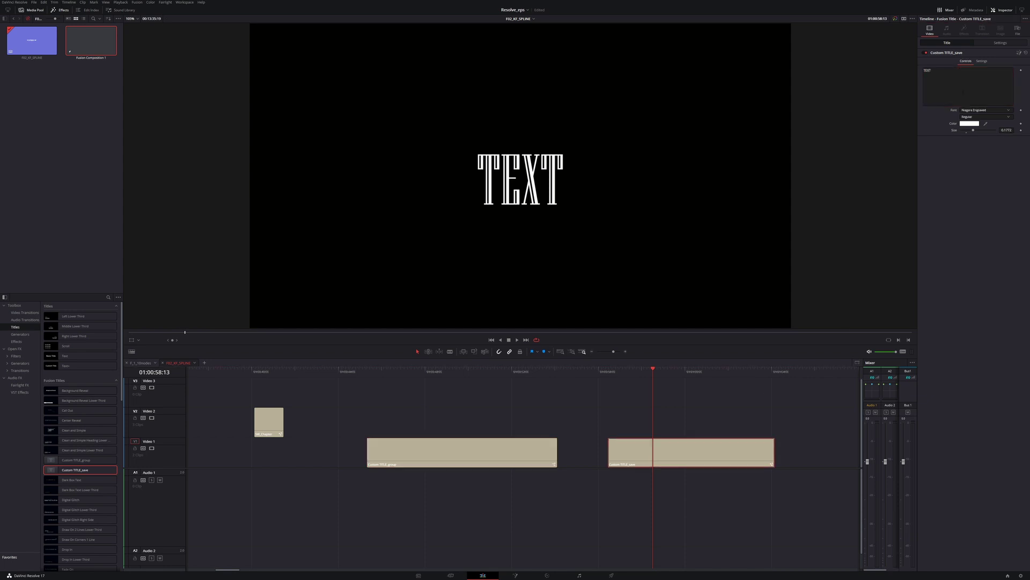
drag(630, 370, 606, 370)
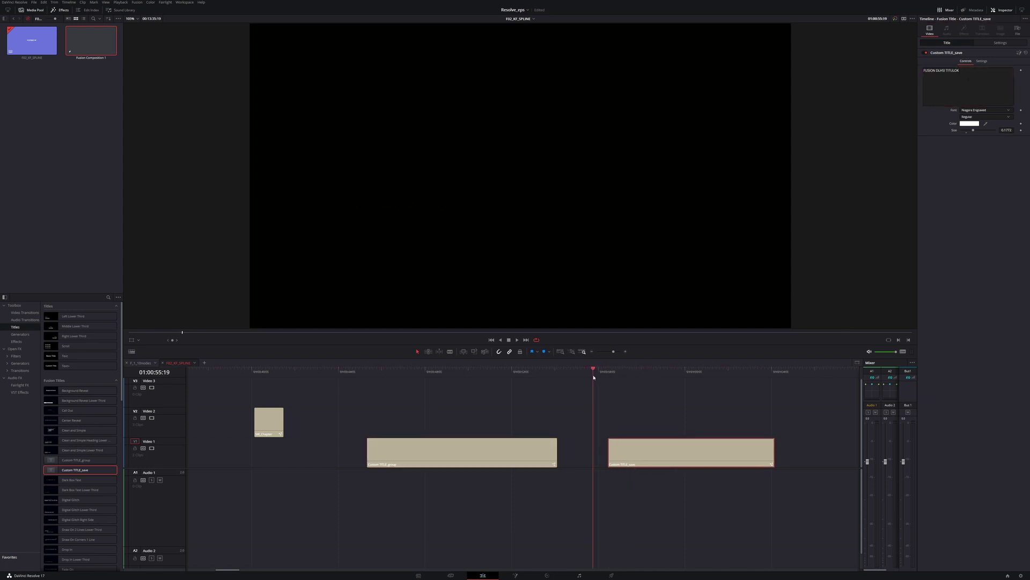
- Play the second title's animation, then select its CustomTITLE_save node on the Fusion page
key(space)
click(515, 574)
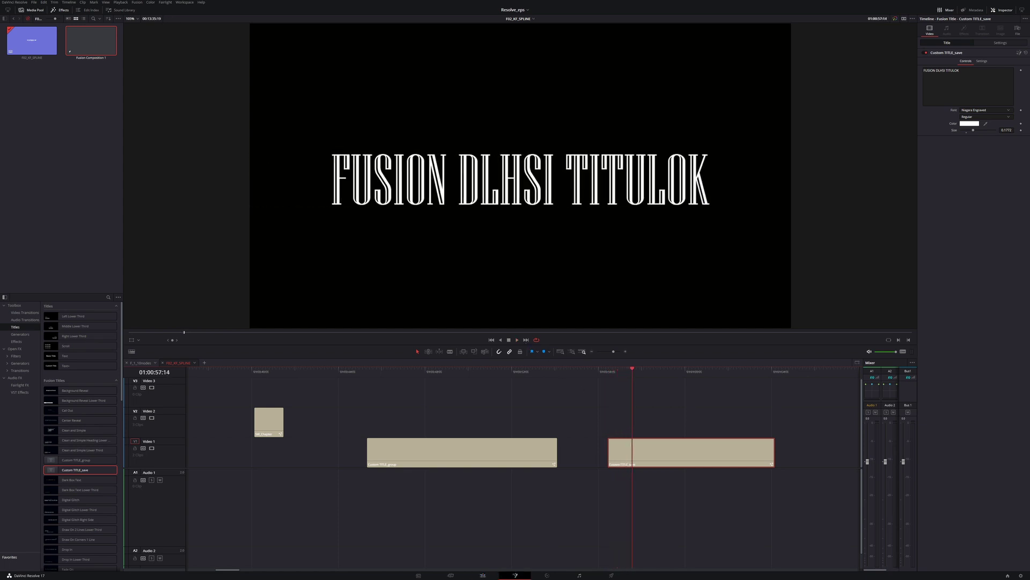
click(104, 431)
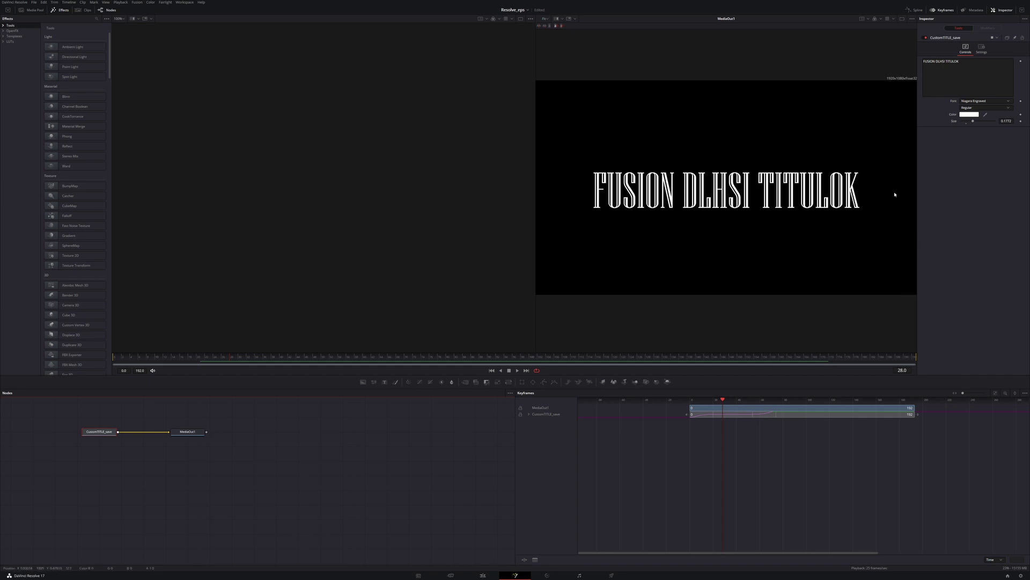
click(493, 576)
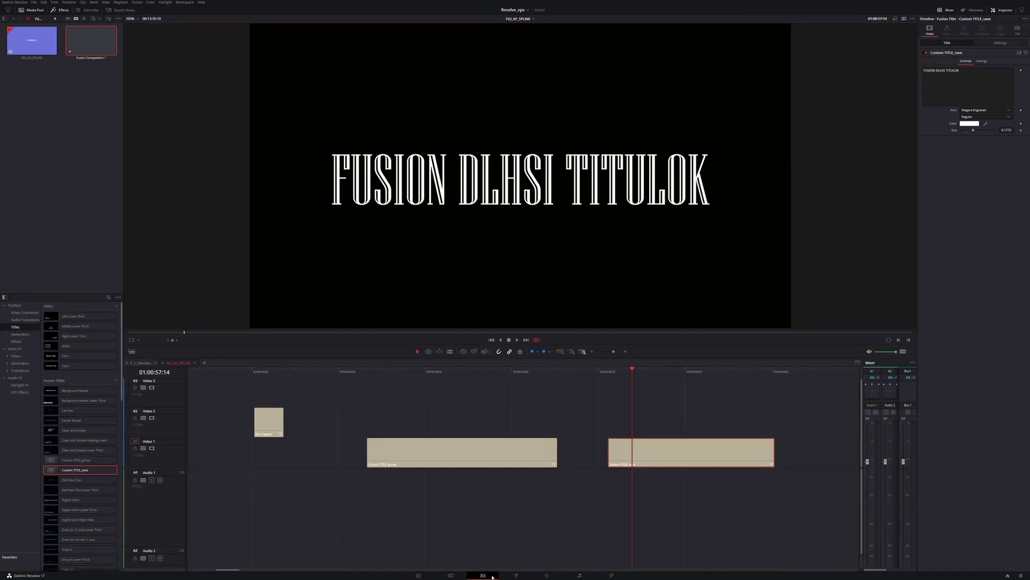
click(443, 371)
drag(393, 369, 367, 369)
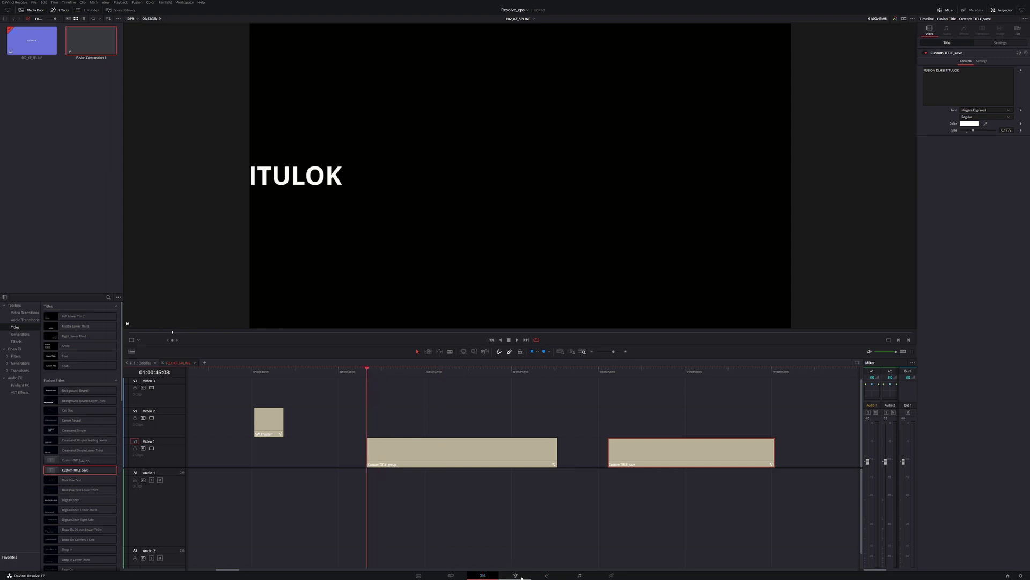
click(519, 576)
click(161, 474)
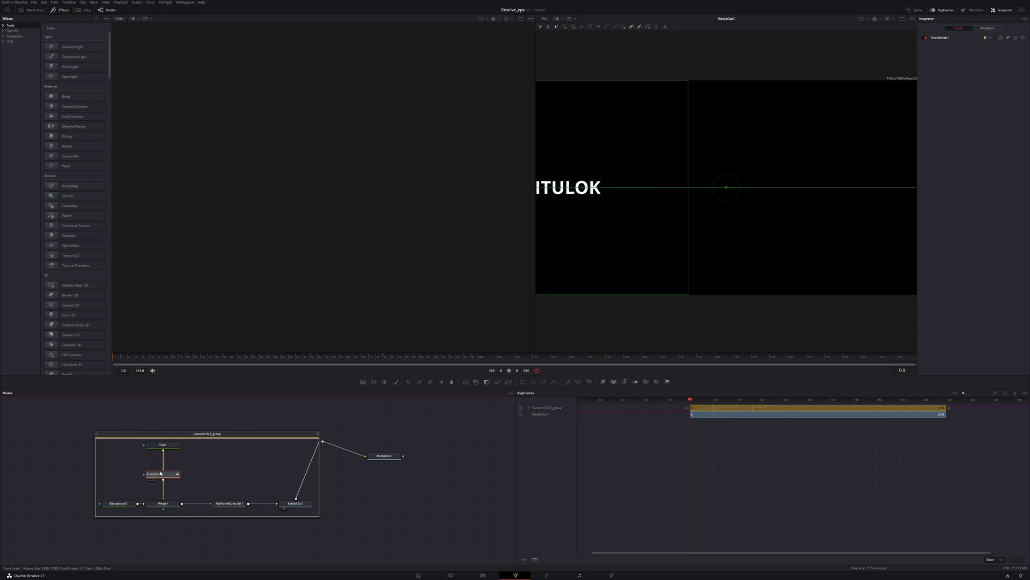
scroll(632, 284, down, 1)
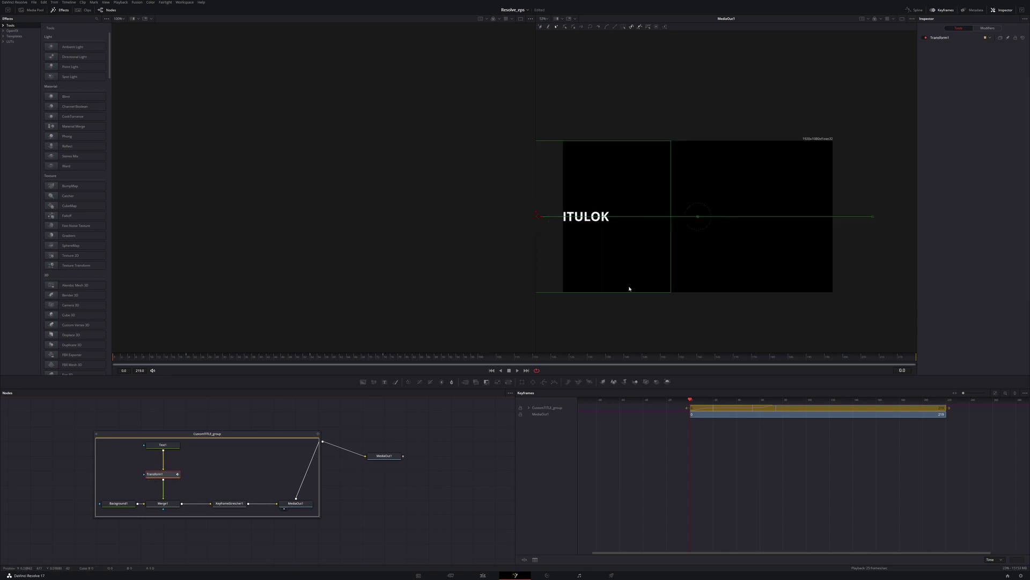
scroll(627, 287, down, 1)
drag(563, 237, 490, 235)
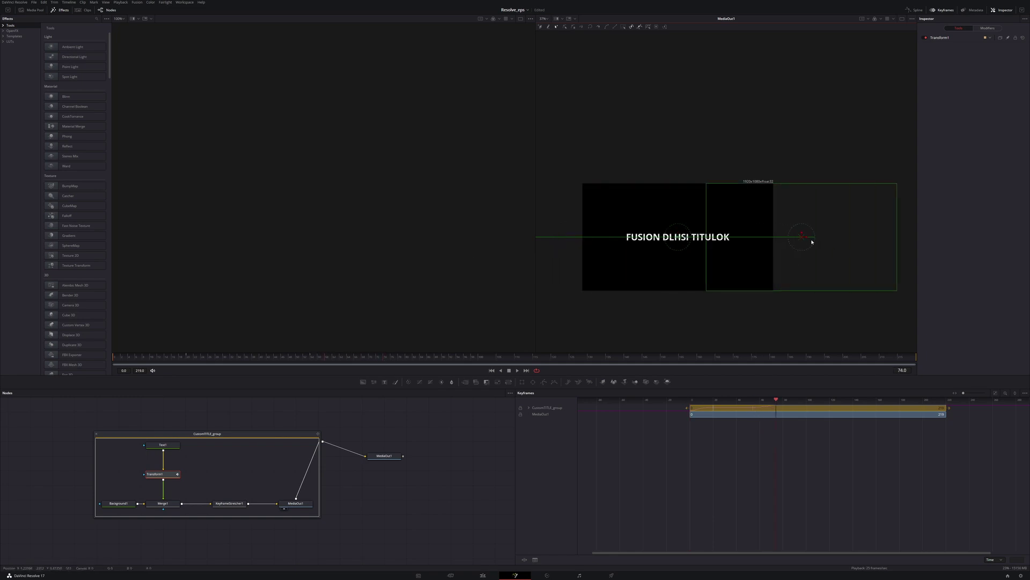
drag(802, 240, 875, 236)
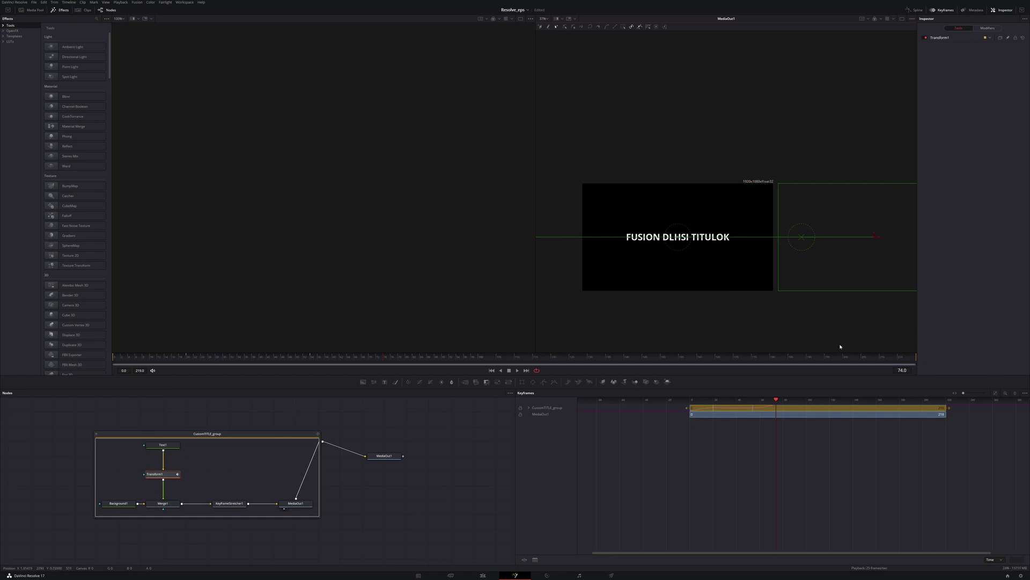
click(483, 576)
drag(430, 372, 370, 378)
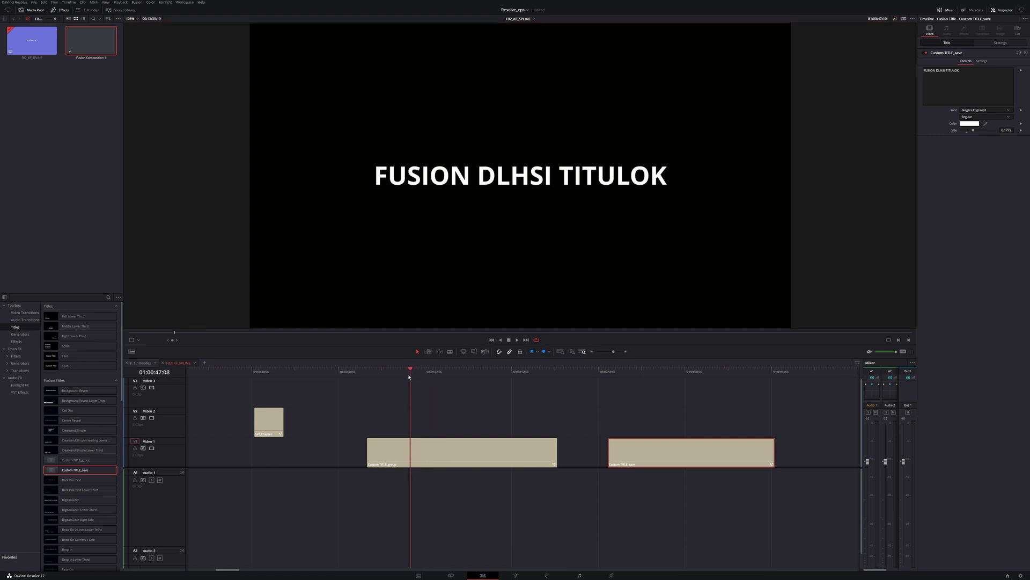
key(space)
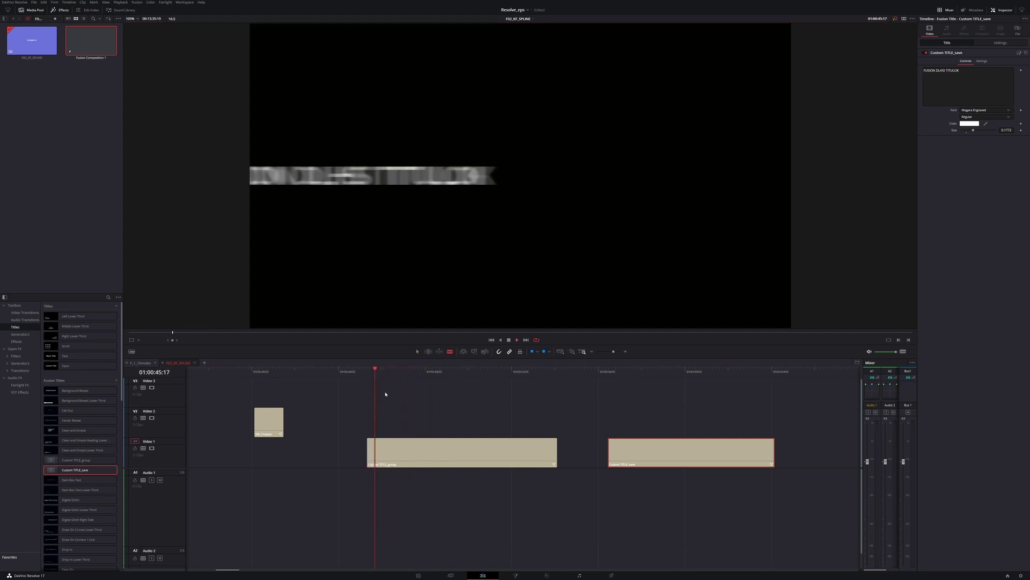
click(504, 377)
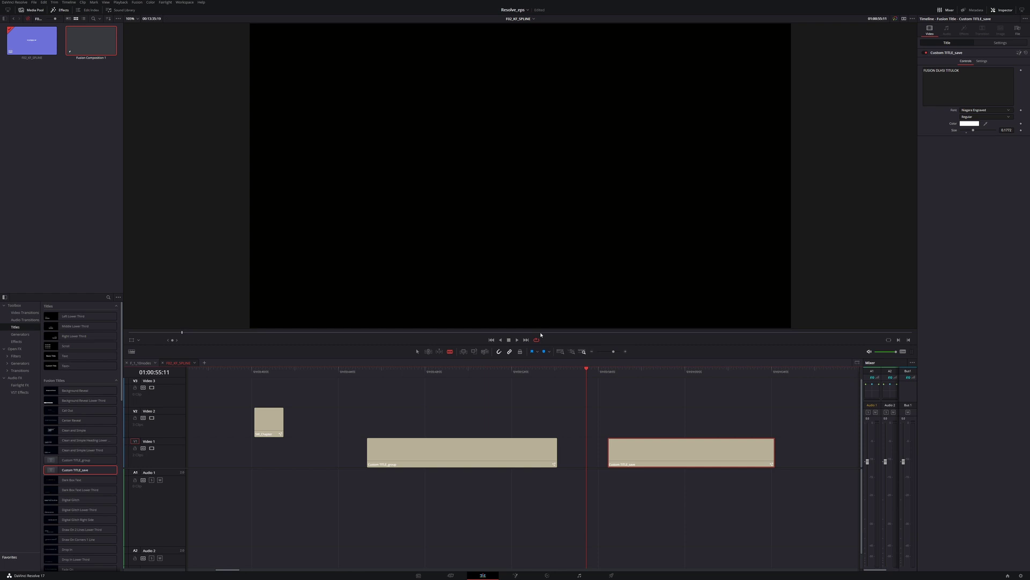
mouse_move(373, 371)
mouse_down()
mouse_move(479, 382)
mouse_move(423, 399)
mouse_up()
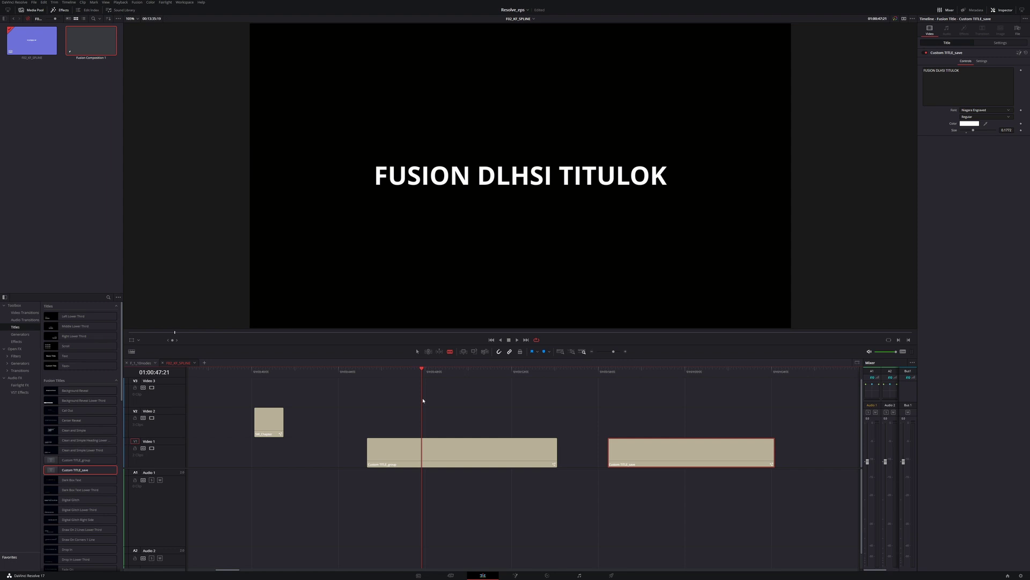